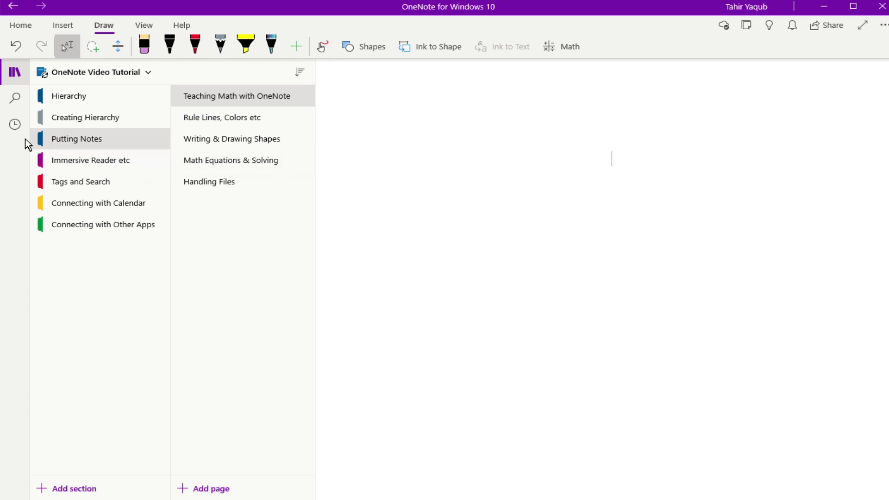
- Browse the Hierarchy section's diagram
click(74, 101)
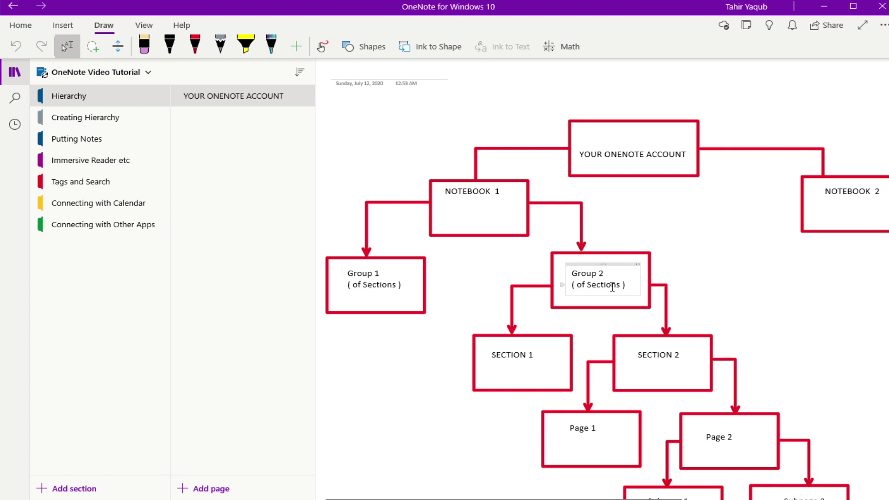
scroll(612, 287, down, 2)
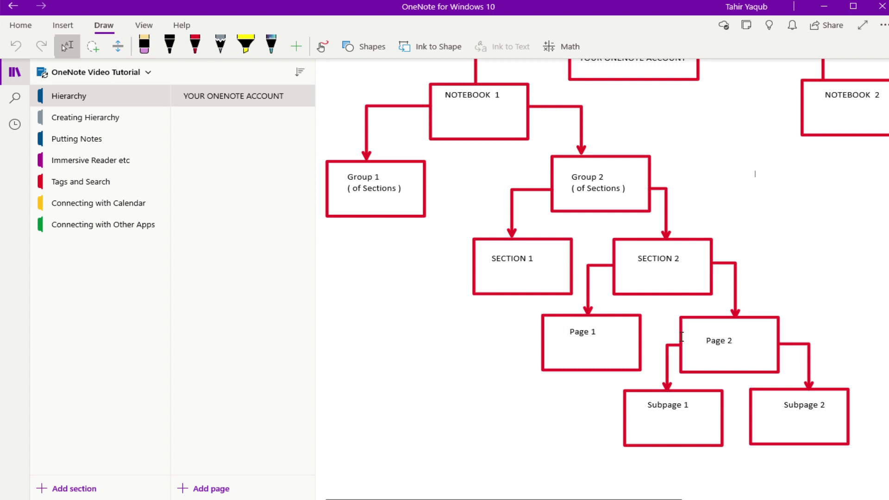
scroll(685, 411, up, 2)
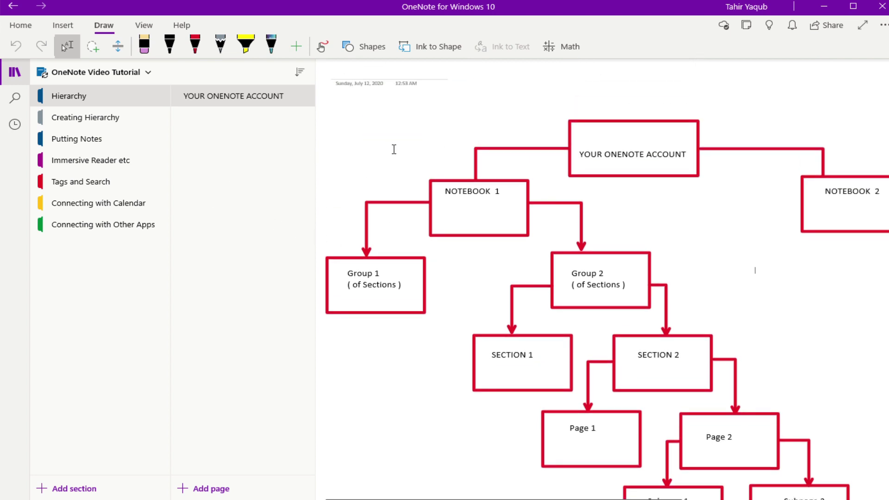
- Return to Putting Notes, narrow the page list, and collapse the navigation panes
click(168, 146)
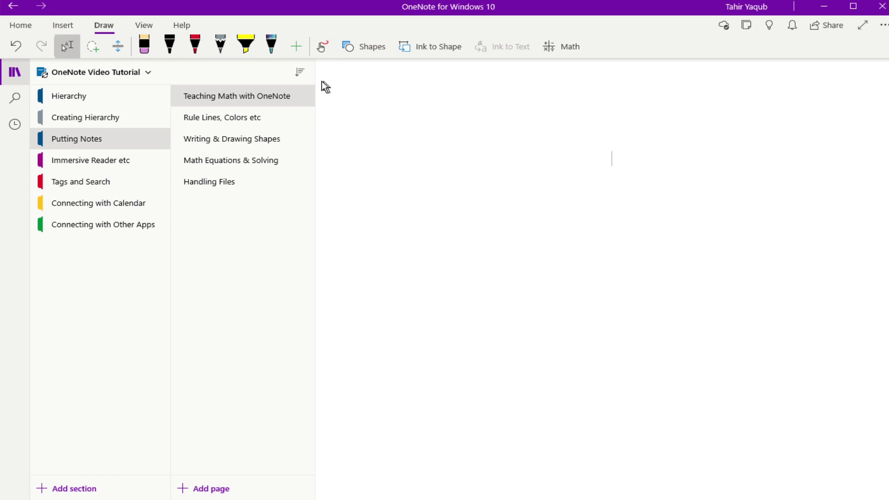
drag(314, 80, 102, 93)
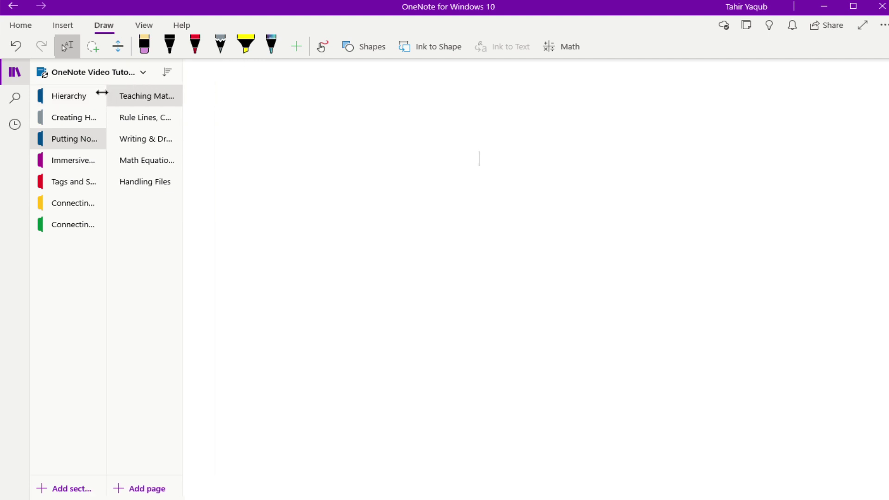
click(15, 75)
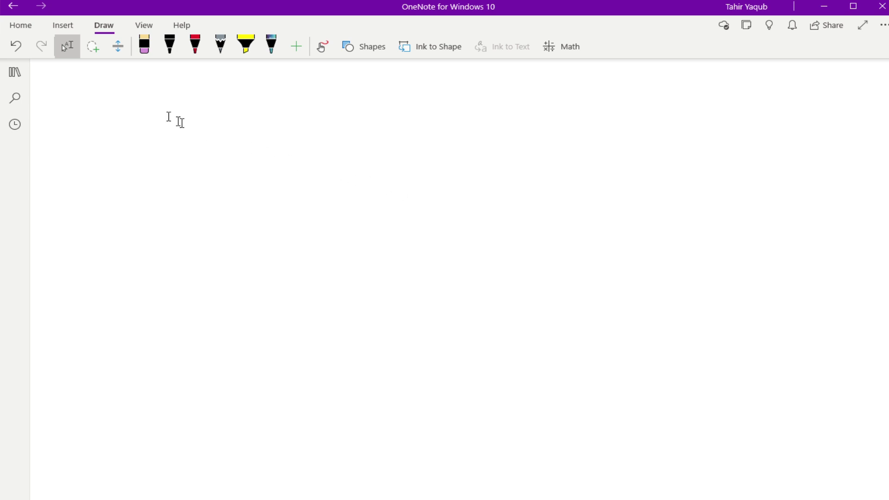
- Type 2+5=7, sqrt(169)=13, sin(45)= and rad(45)= on separate lines so OneNote fills in results
click(315, 152)
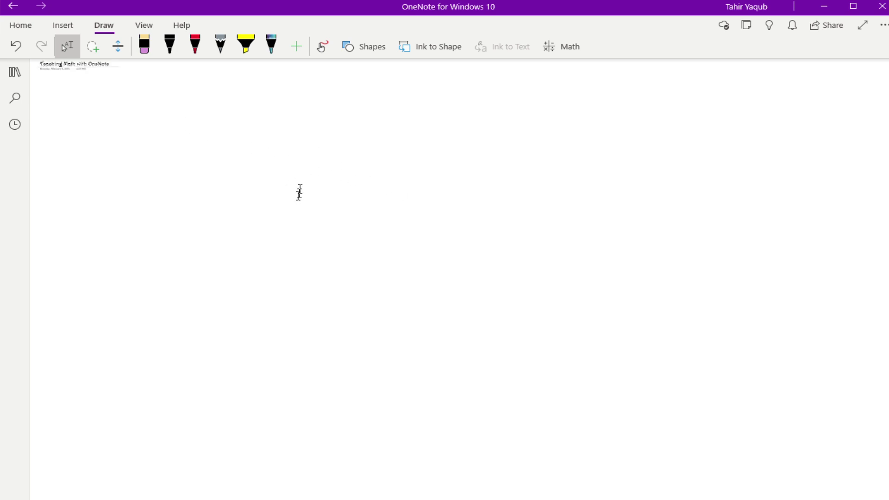
text(2+5=7)
key(Return)
drag(358, 166, 490, 185)
text(sqrt()
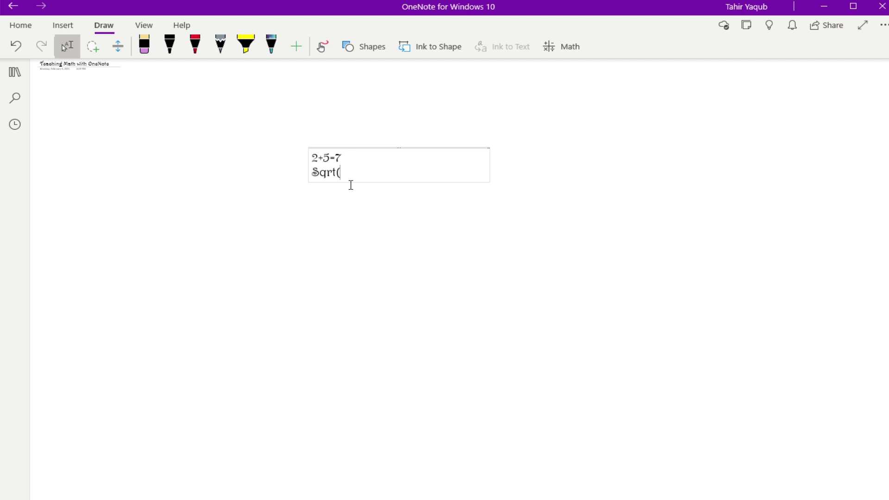
text(169))
text(=13)
key(Return)
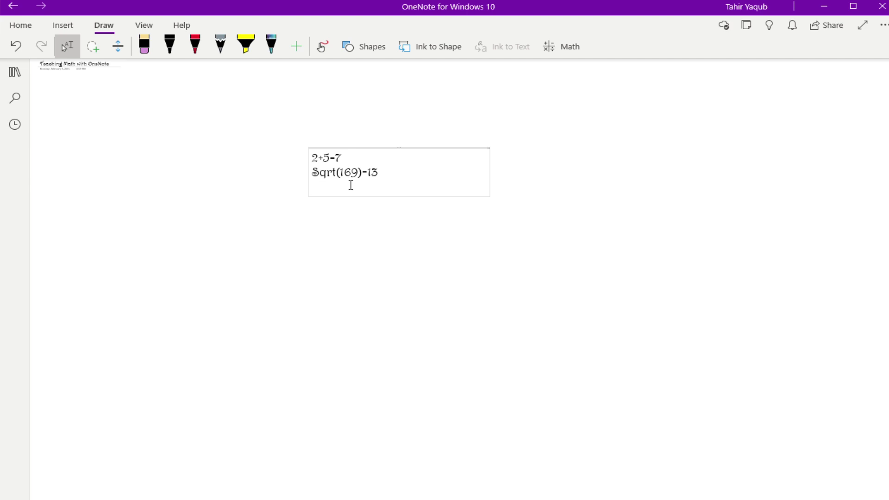
text(sin(45)=)
key(Return)
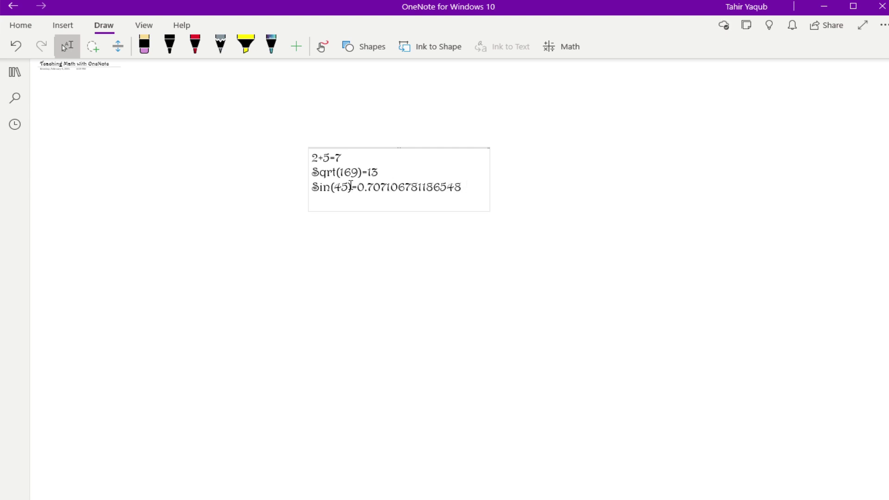
text(rad(45)=)
key(Return)
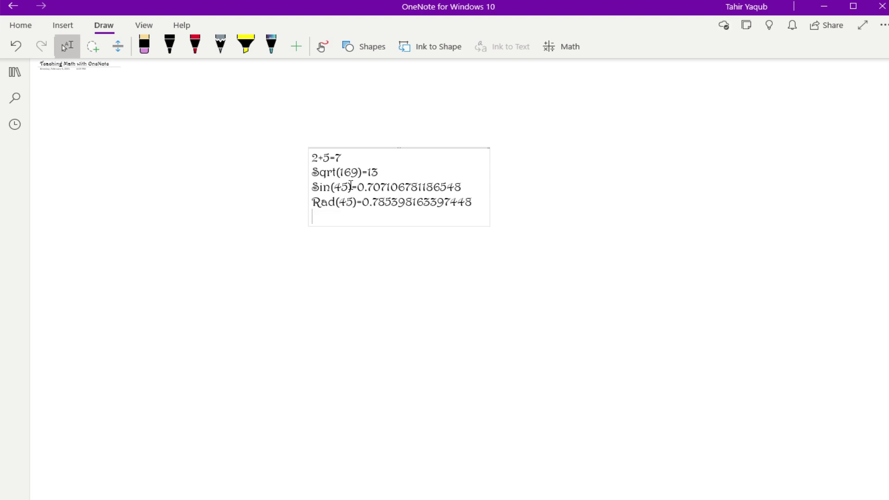
- Deselect the calculations, choose Lasso Select, and pick the red pen on the Draw tab
click(582, 104)
click(92, 46)
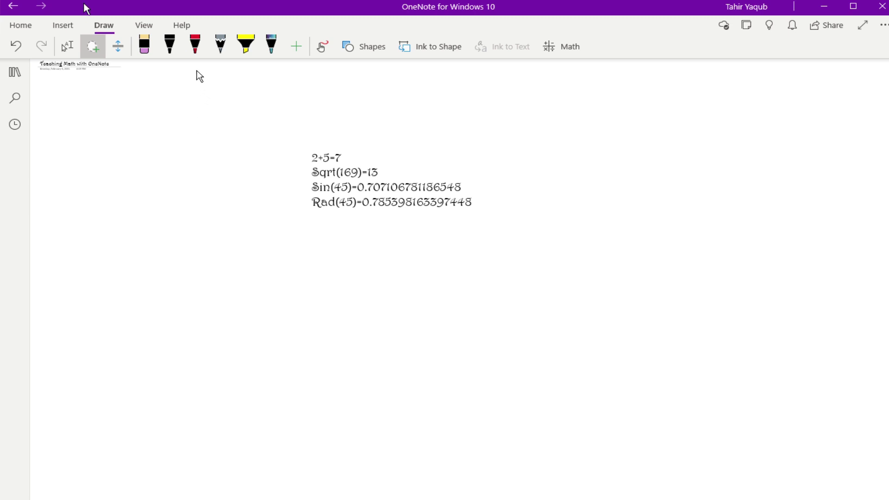
click(196, 48)
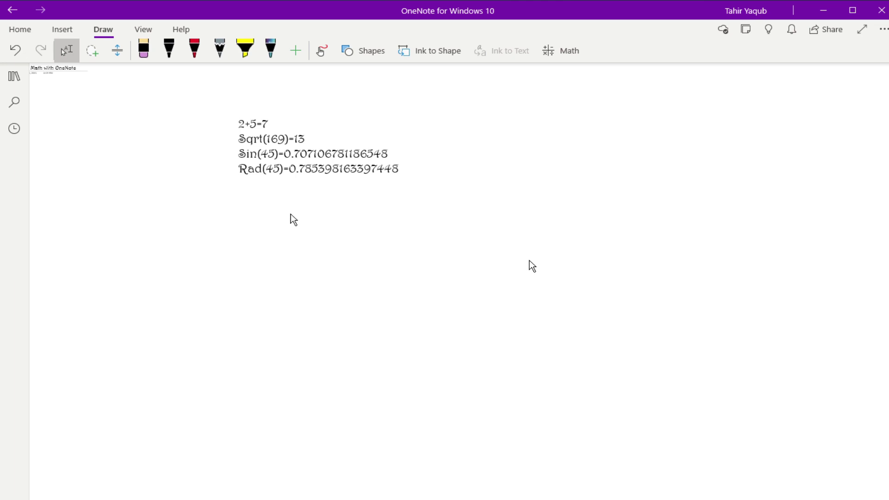
- Handwrite 3/4x + 6 = 26 − (1/2x + 10) in red and select the whole ink equation
mouse_move(290, 219)
mouse_down()
mouse_move(419, 228)
mouse_move(427, 215)
mouse_move(428, 229)
mouse_move(458, 220)
mouse_move(479, 236)
mouse_move(494, 215)
mouse_move(504, 226)
mouse_up()
mouse_move(503, 212)
mouse_down()
mouse_move(493, 227)
mouse_move(528, 212)
mouse_move(520, 223)
mouse_move(541, 224)
mouse_up()
drag(554, 209, 553, 211)
drag(558, 202, 563, 229)
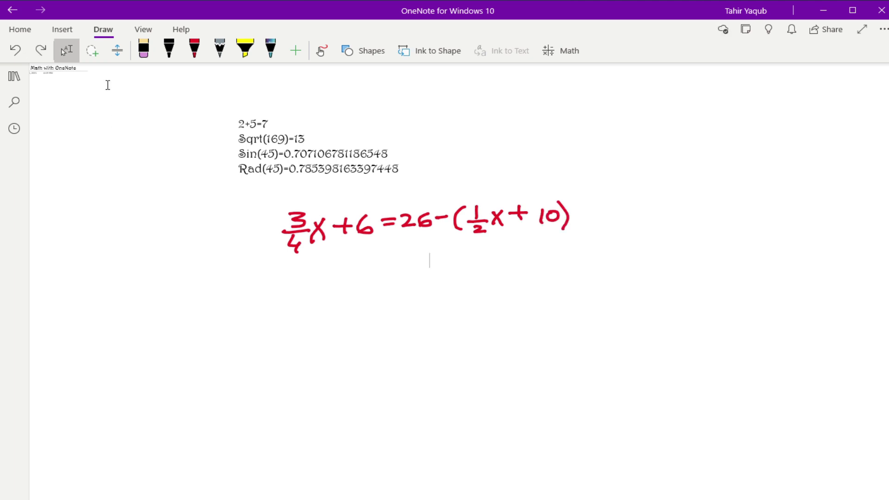
click(67, 53)
mouse_move(266, 201)
mouse_down()
mouse_move(393, 263)
mouse_move(587, 272)
mouse_move(616, 258)
mouse_move(602, 261)
mouse_up()
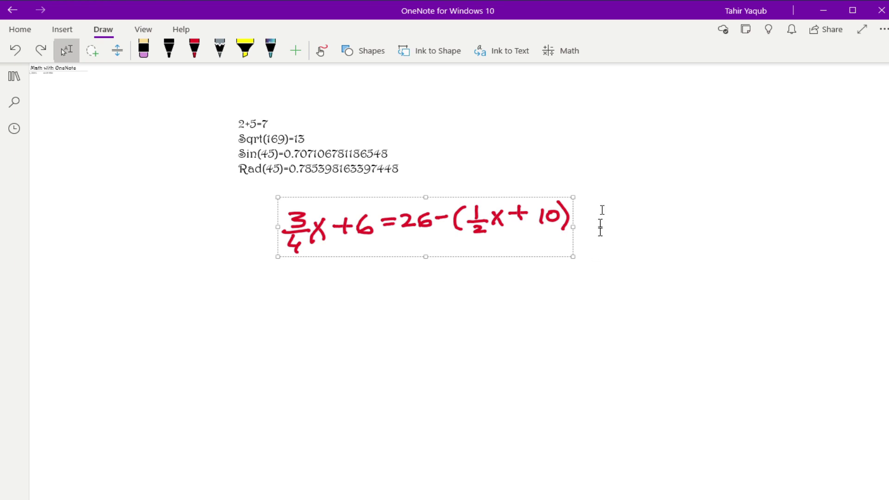
click(576, 52)
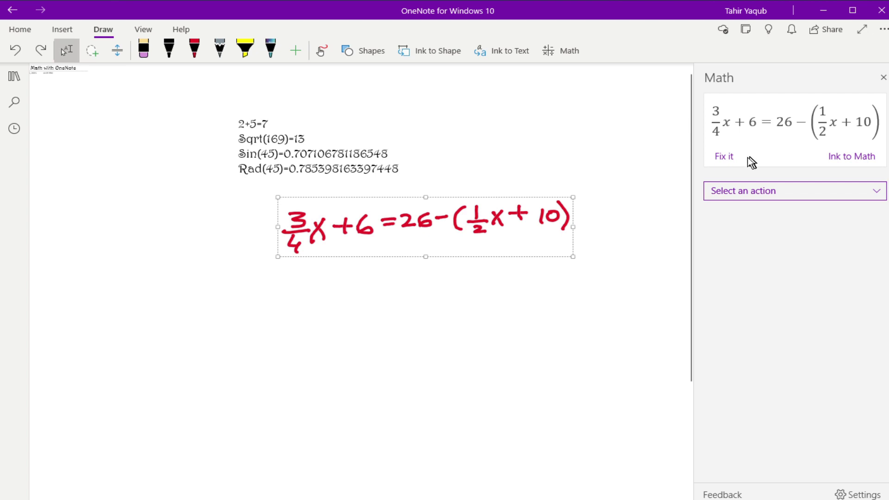
click(727, 160)
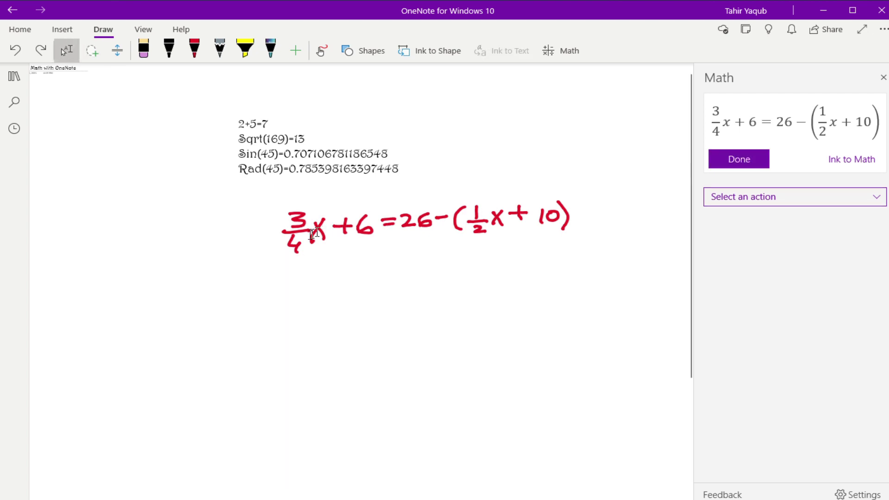
click(297, 242)
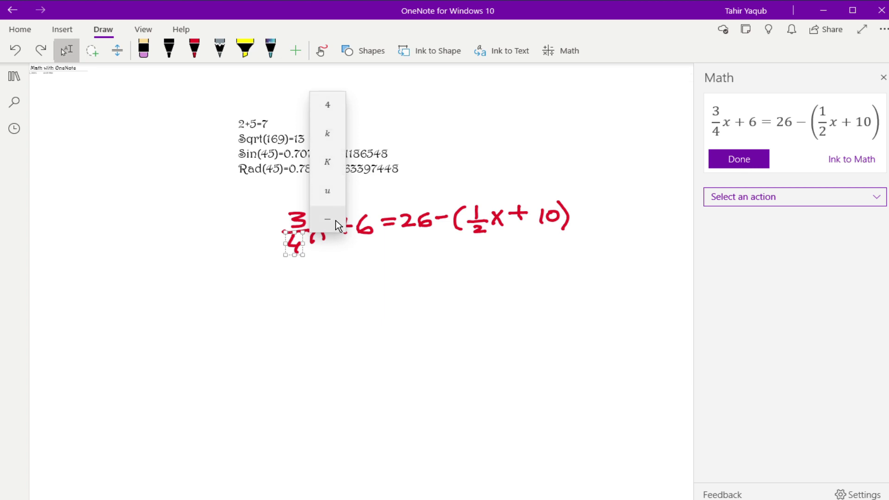
click(328, 105)
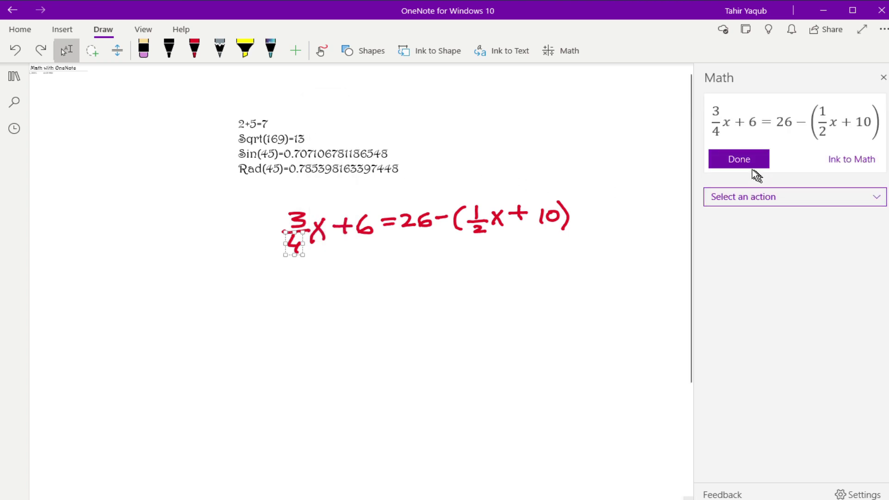
click(479, 229)
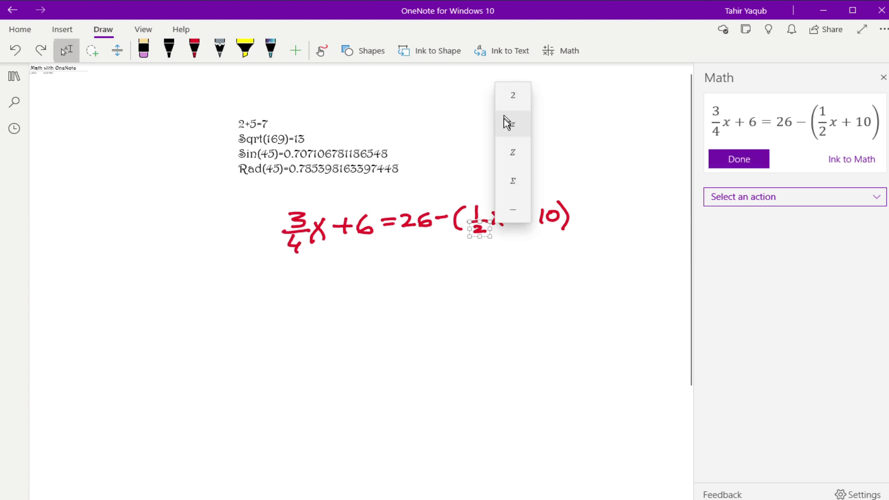
click(514, 96)
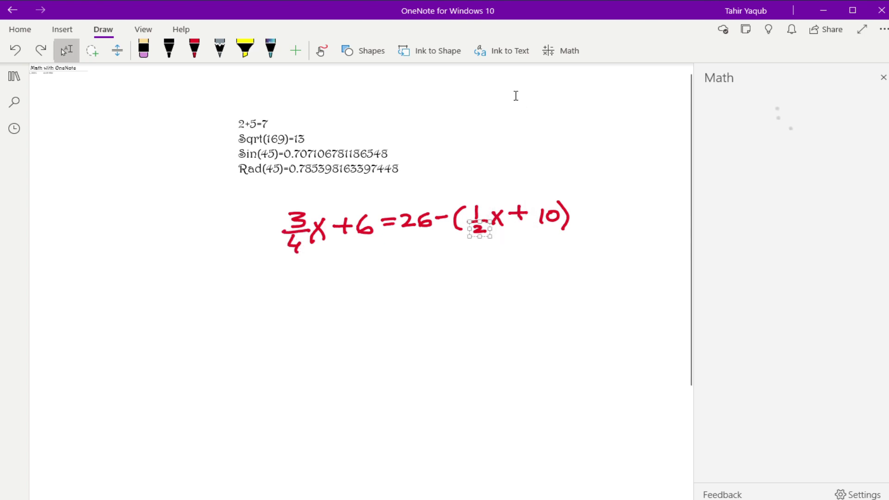
click(751, 161)
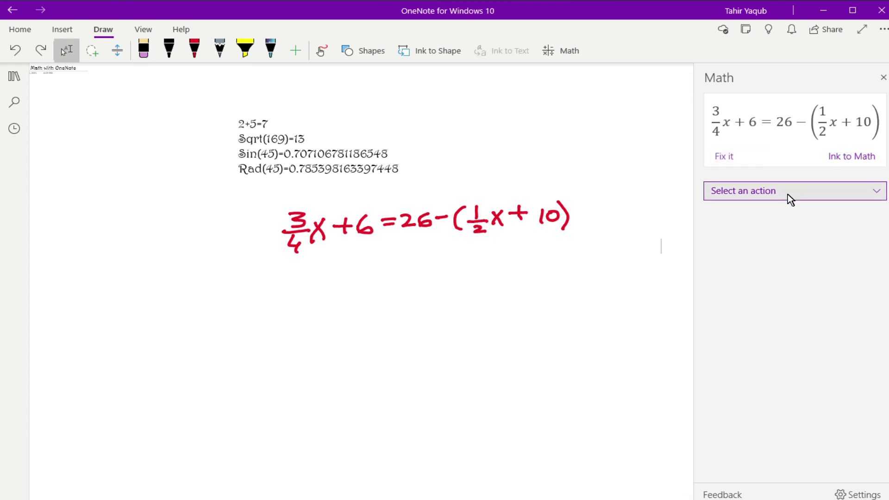
- Graph the equation in 2D and insert the graph on the page
click(877, 195)
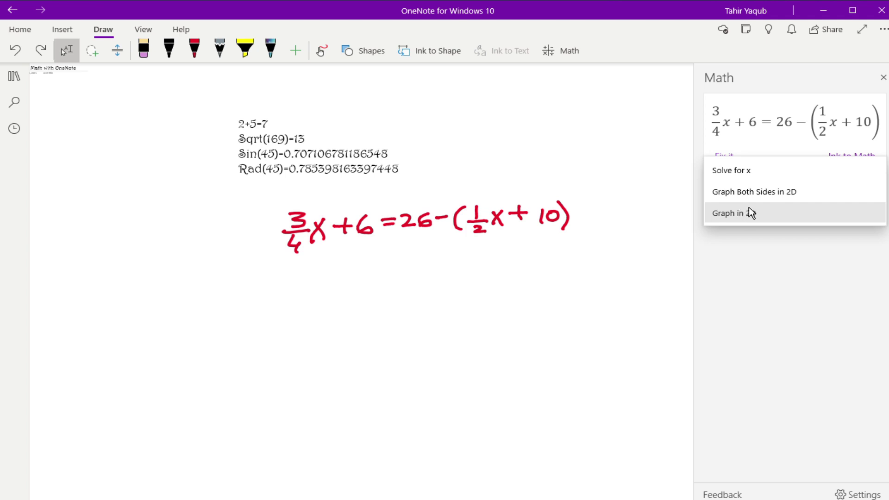
click(760, 214)
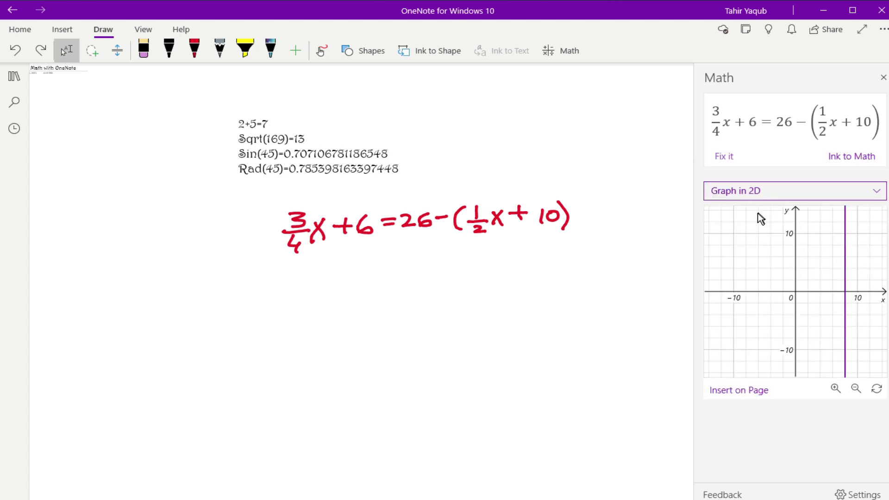
mouse_move(846, 314)
click(751, 393)
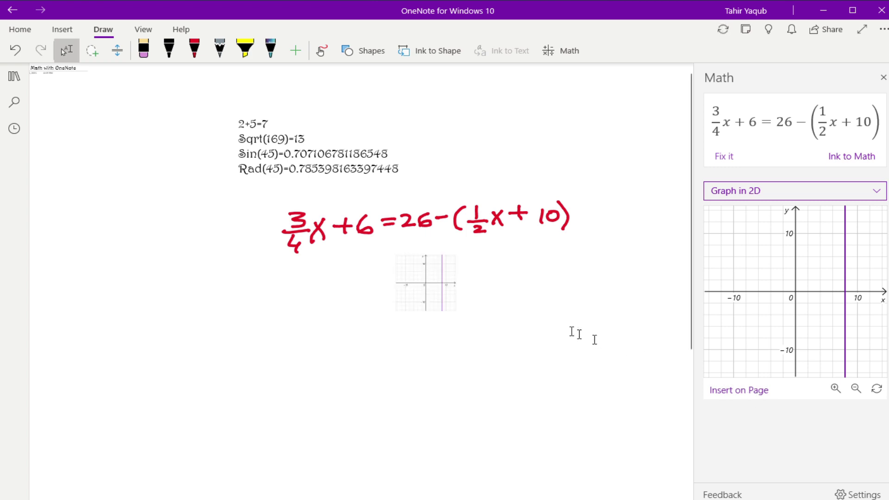
- Move the graph picture left, enlarge it, and switch to Graph Both Sides in 2D
click(432, 284)
drag(432, 285, 132, 232)
drag(162, 264, 342, 390)
click(801, 190)
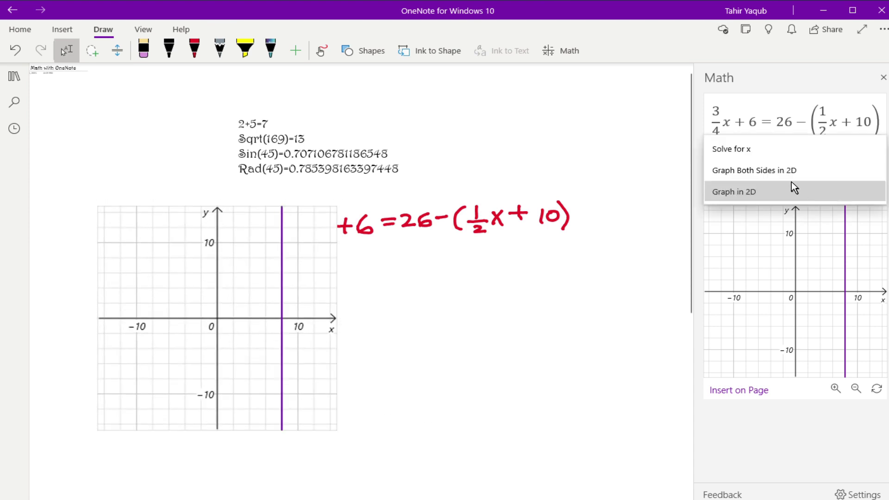
click(781, 171)
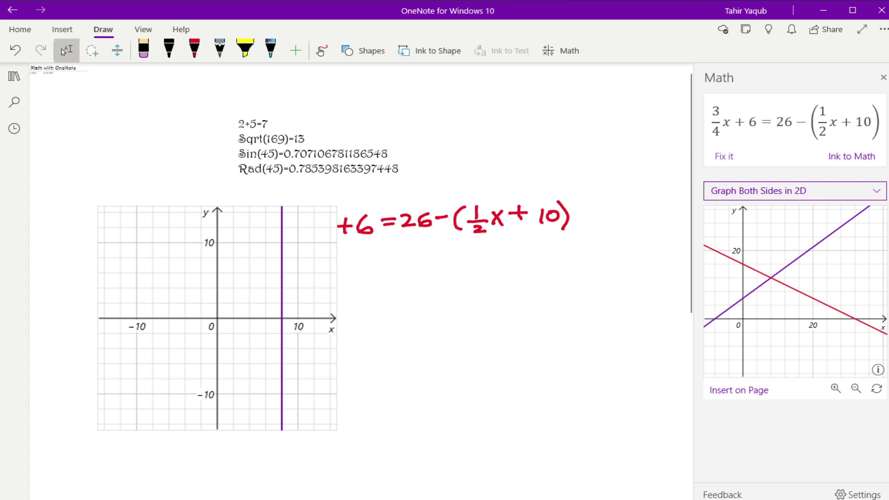
- Solve the equation for x and show Steps for Solving Linear Equation
click(849, 189)
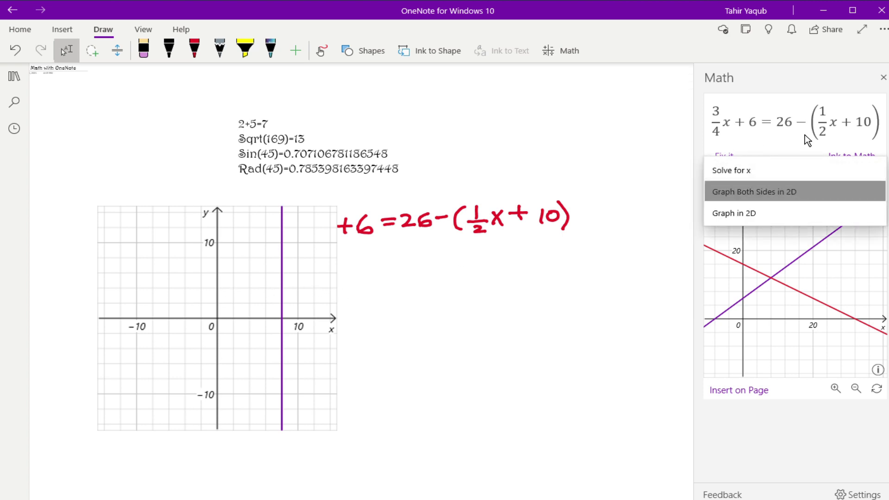
click(747, 171)
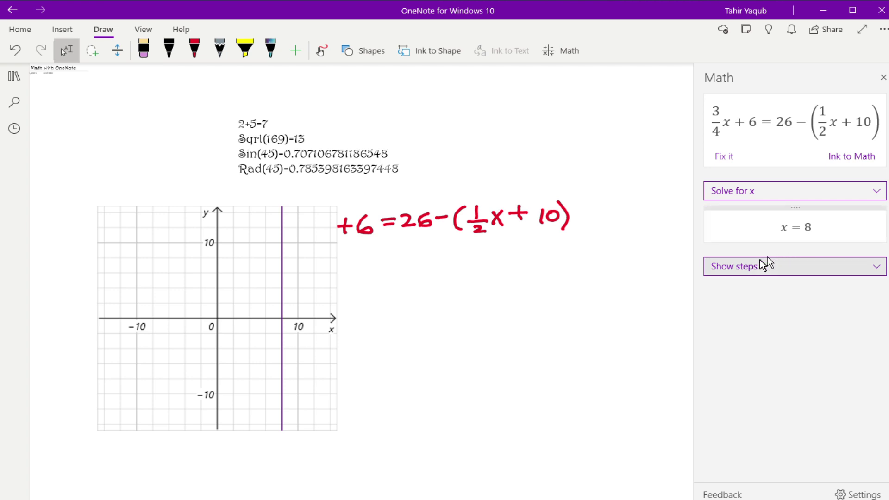
click(728, 269)
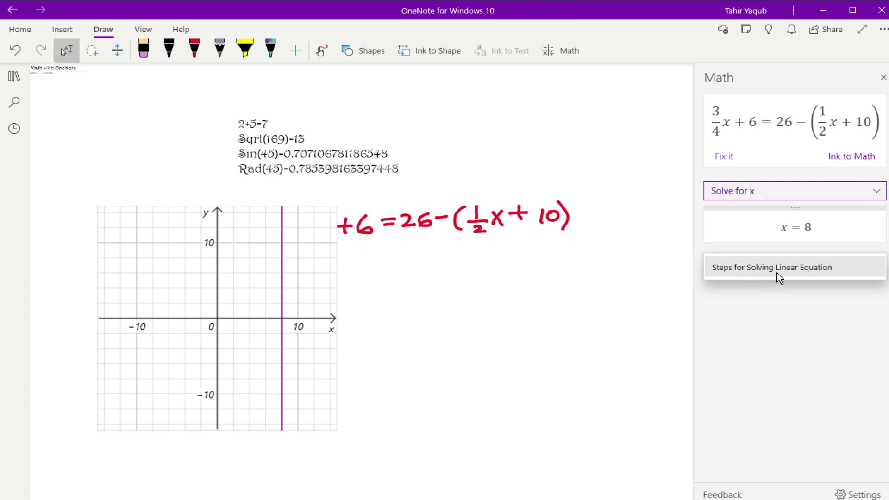
click(777, 271)
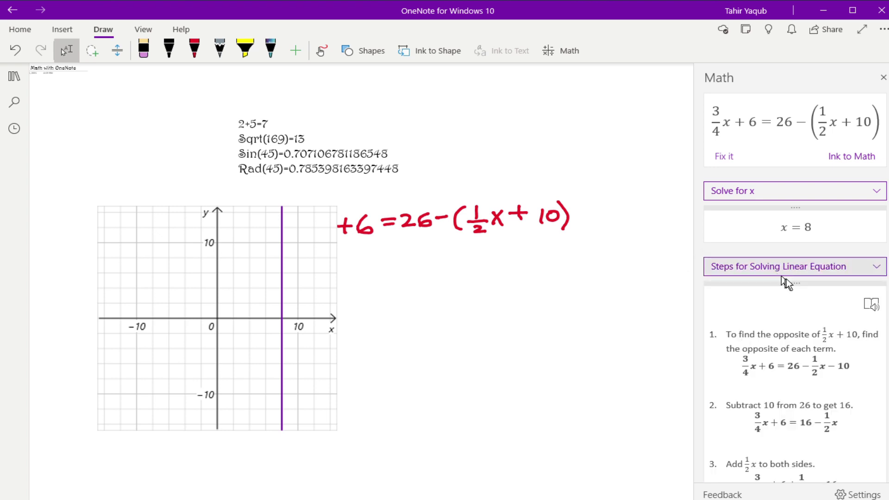
- Scroll through the numbered solution steps, down to 5/4x = 16 − 6
scroll(876, 369, down, 5)
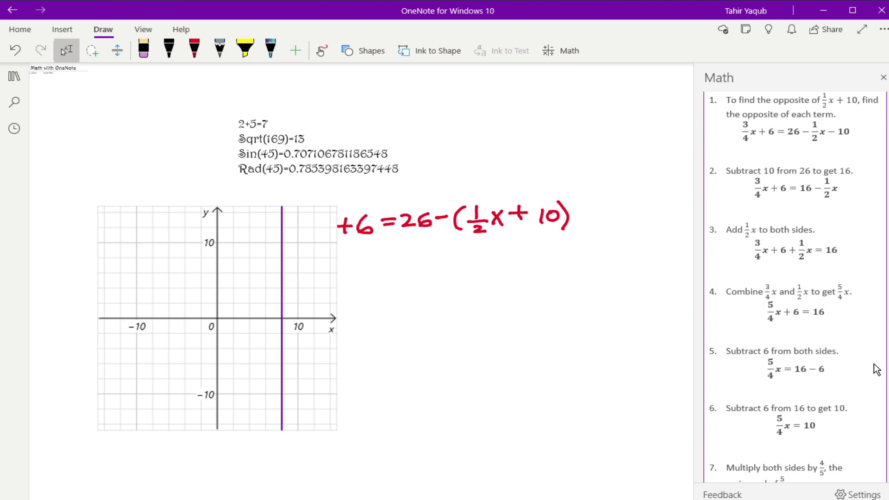
scroll(877, 369, down, 5)
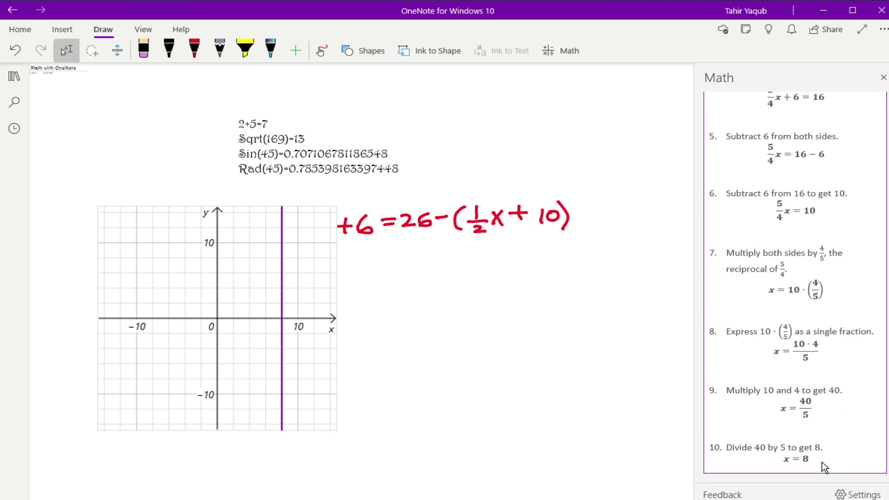
scroll(840, 375, up, 1)
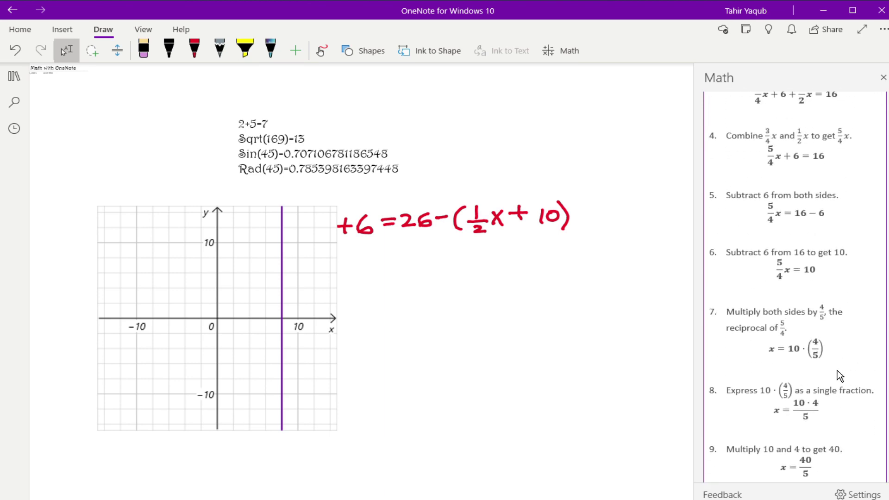
scroll(840, 375, up, 5)
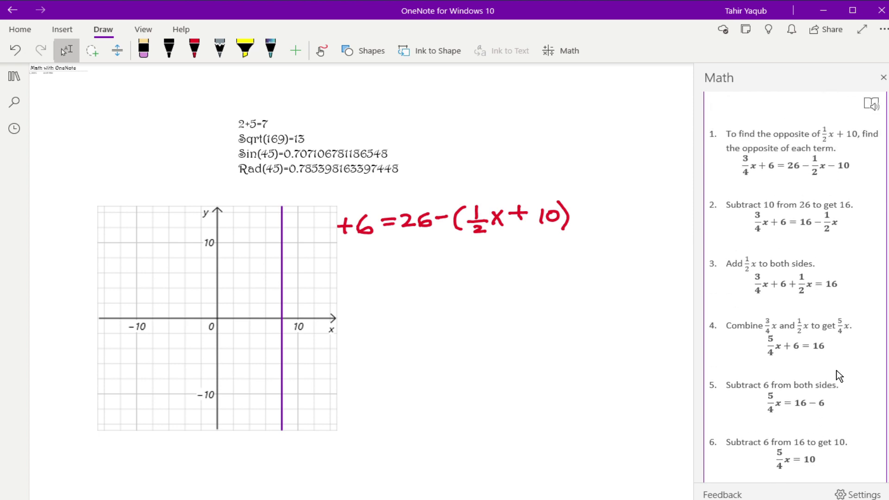
scroll(840, 375, up, 2)
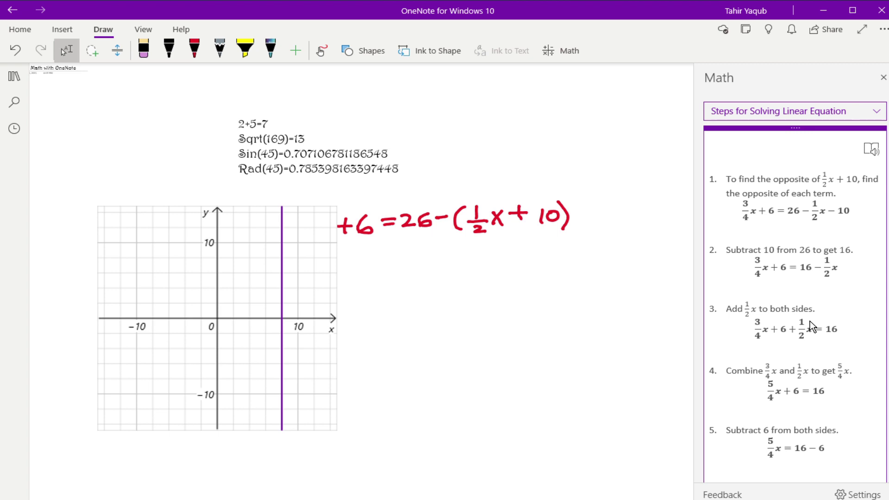
scroll(812, 310, down, 2)
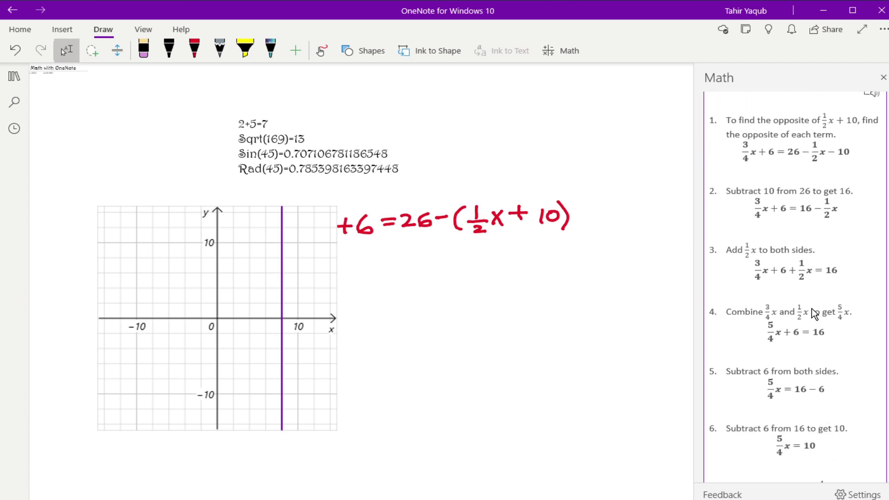
scroll(813, 313, up, 2)
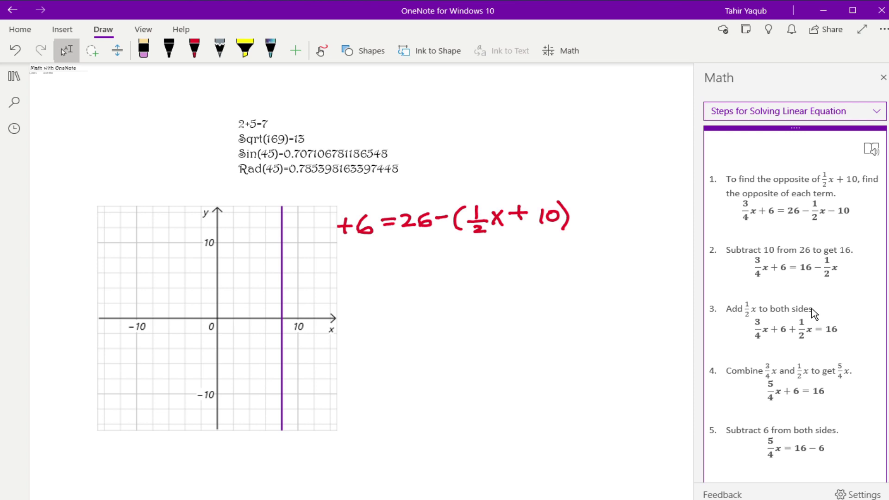
- Close the Math pane and delete the typed calculations, graph and ink equation
click(883, 77)
click(329, 115)
key(Delete)
mouse_move(125, 122)
mouse_down()
mouse_move(344, 227)
mouse_move(593, 397)
mouse_move(641, 446)
mouse_up()
key(Delete)
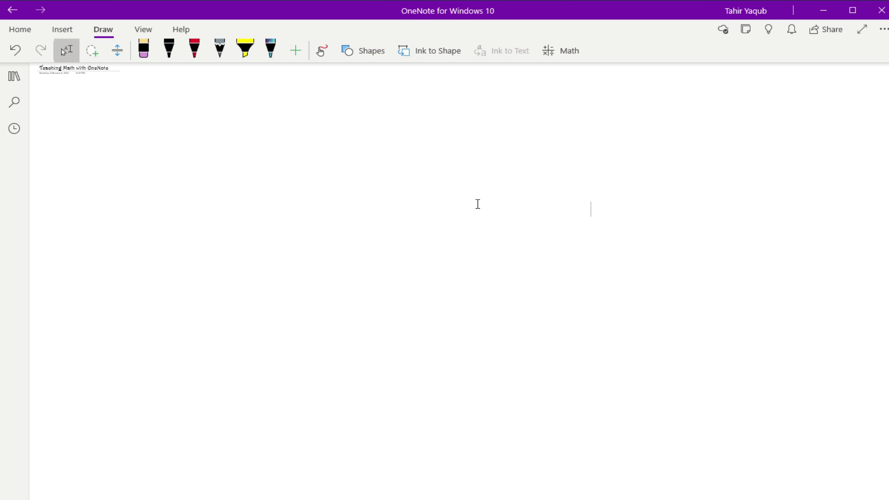
- Handwrite x⁵ in red, select it, and send it to Math
click(92, 50)
click(198, 50)
drag(319, 117, 348, 151)
click(342, 117)
drag(343, 117, 321, 150)
mouse_move(352, 102)
mouse_down()
mouse_move(359, 111)
mouse_move(368, 100)
mouse_up()
drag(303, 92, 377, 159)
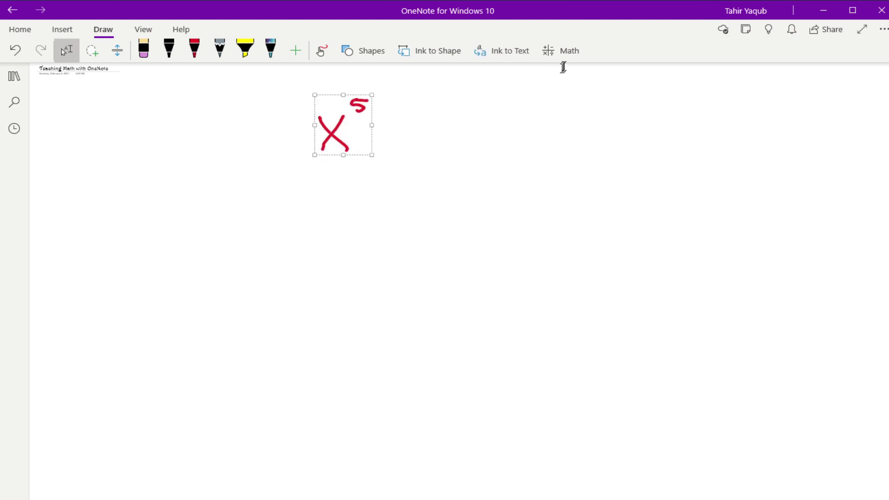
click(570, 51)
- Differentiate x⁵ with respect to x and show the derivative steps
click(793, 178)
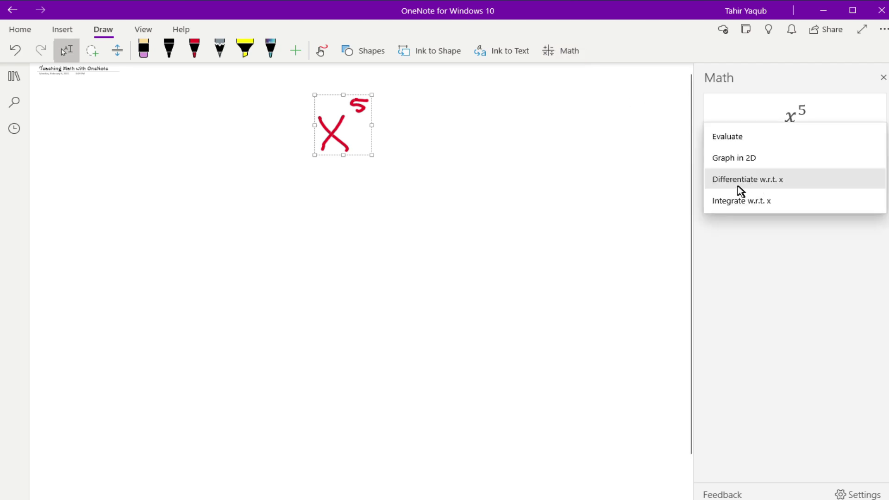
click(775, 183)
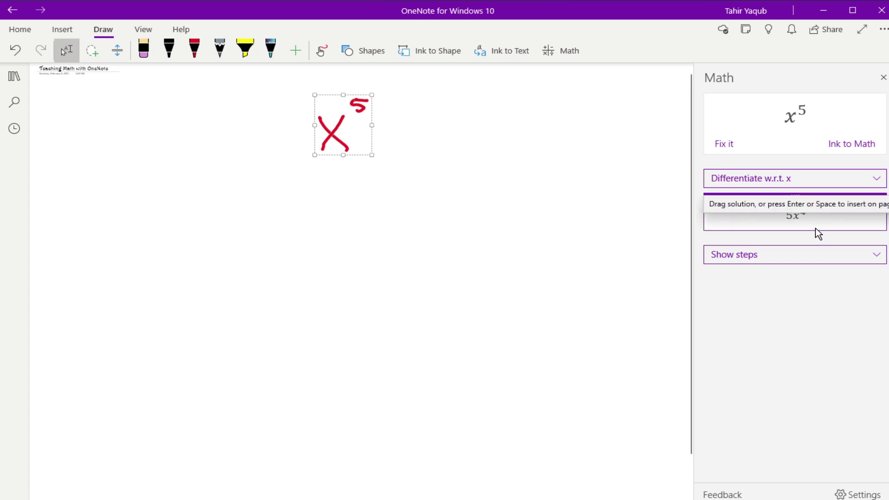
click(786, 255)
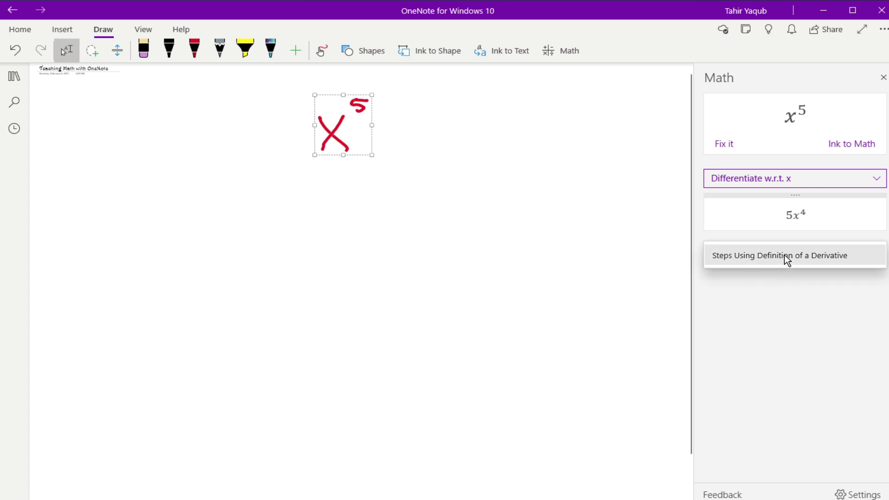
click(785, 255)
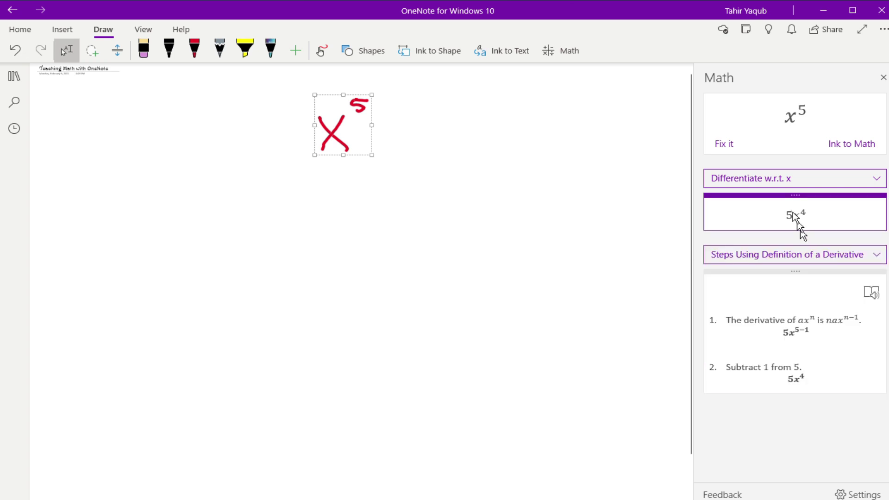
- Integrate x⁵ with respect to x to get x⁶/6 + C, showing solution steps
click(776, 179)
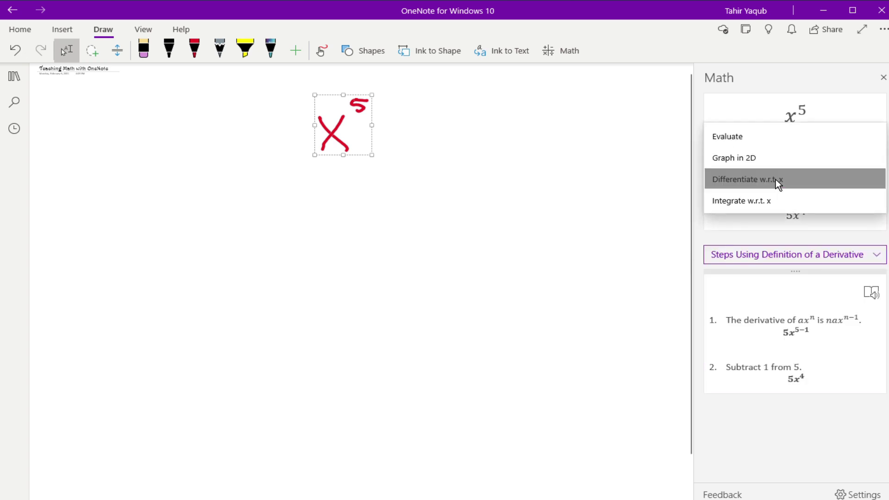
click(743, 202)
click(779, 273)
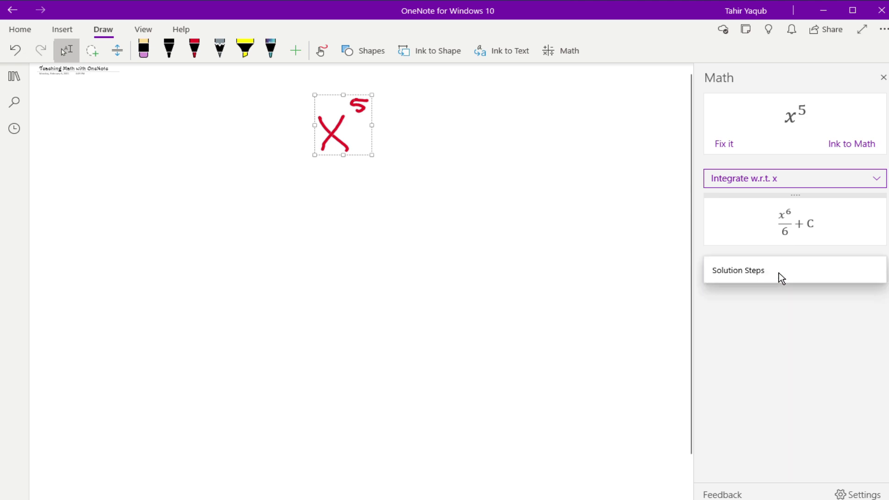
click(779, 273)
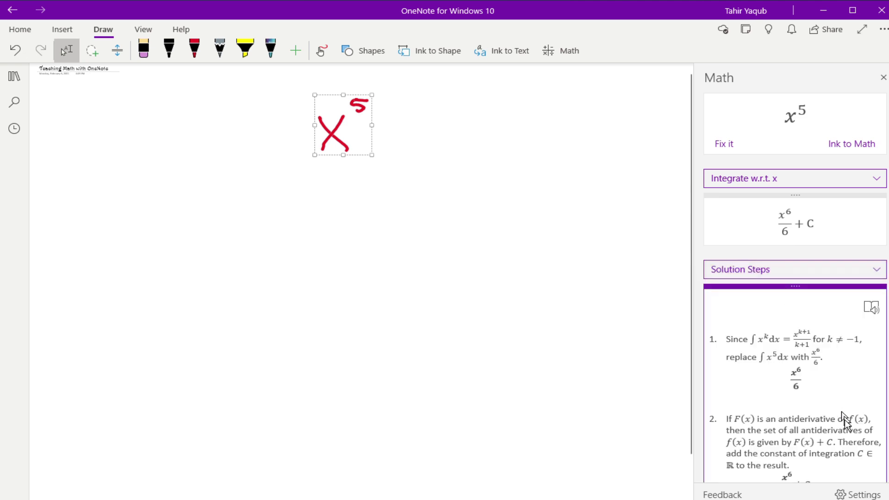
scroll(849, 449, down, 1)
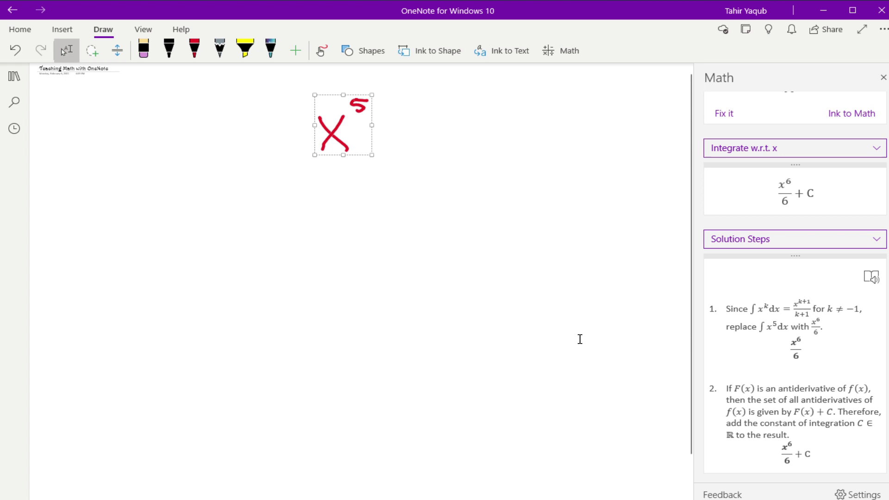
- Close the Math pane and delete the handwritten x⁵
click(551, 185)
click(883, 78)
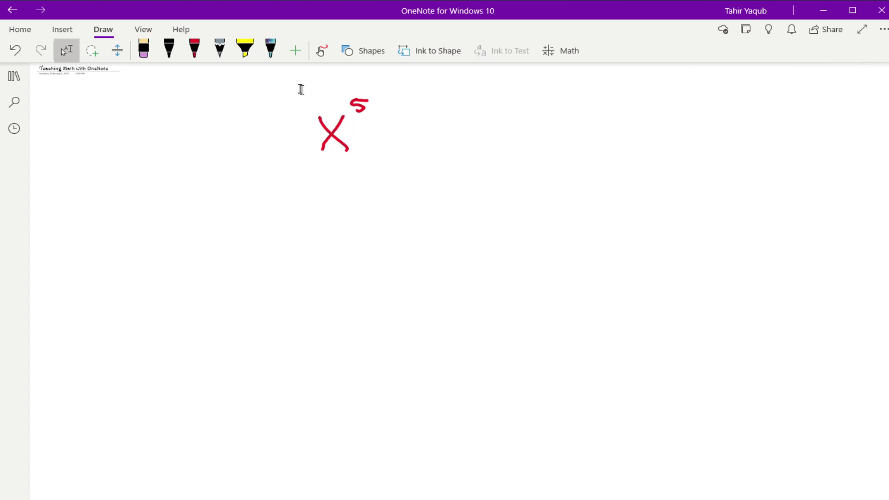
drag(299, 87, 460, 190)
key(Delete)
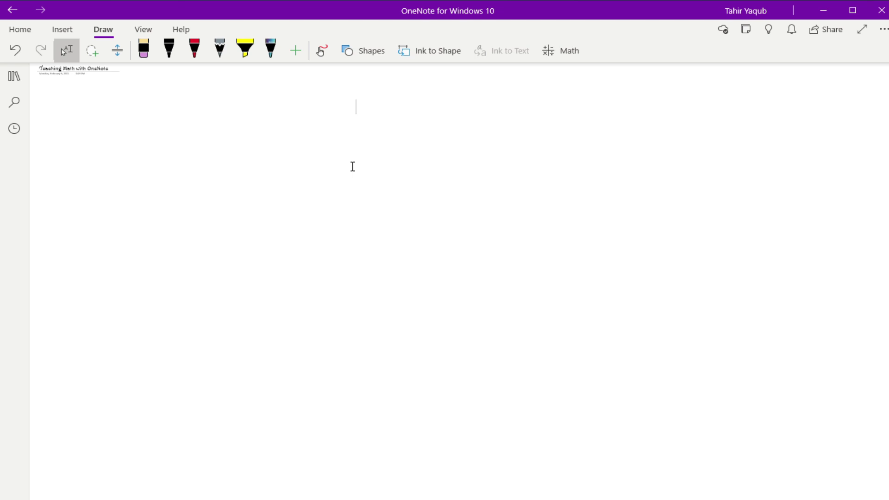
- Insert a new equation and show the Fraction structure templates
click(68, 30)
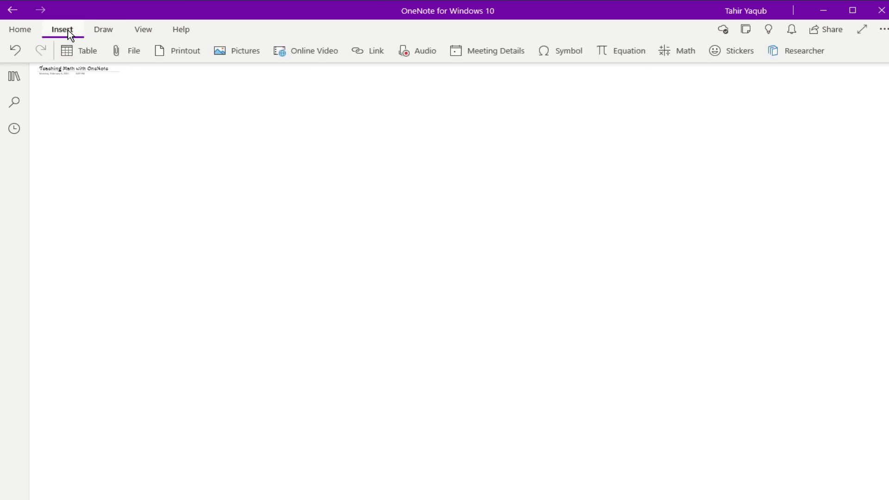
click(629, 52)
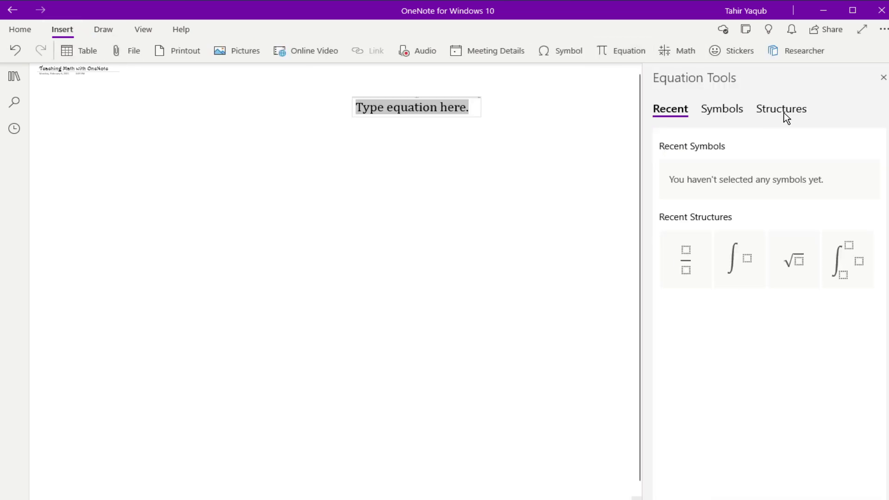
click(781, 113)
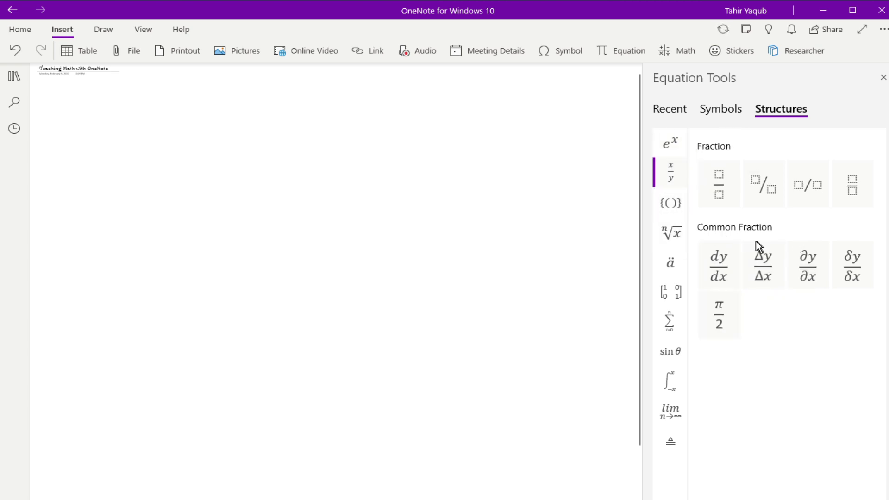
- Build x⁴/(x² + 2) = 25 using a stacked fraction structure
click(726, 185)
text(x)
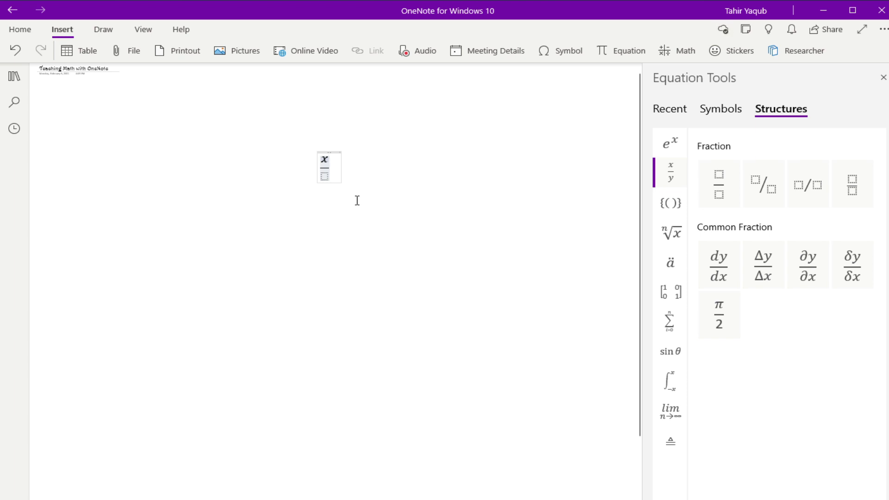
text(^4)
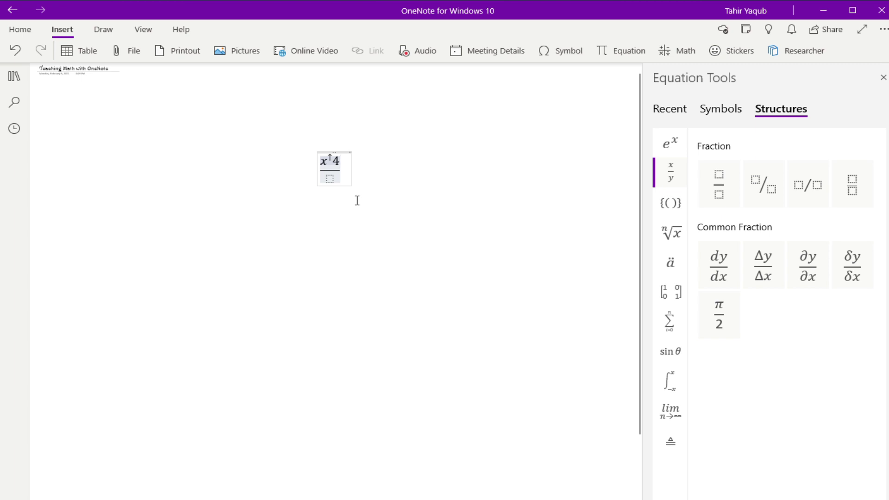
key(space)
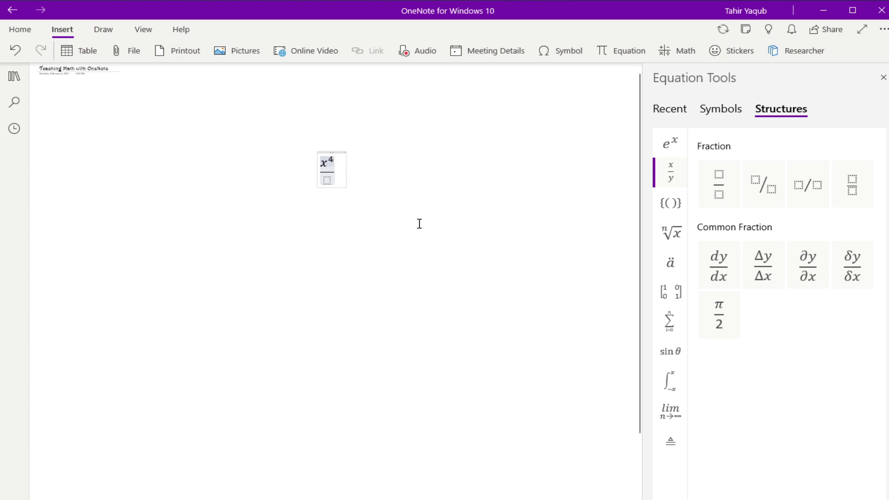
click(327, 180)
text(x^2)
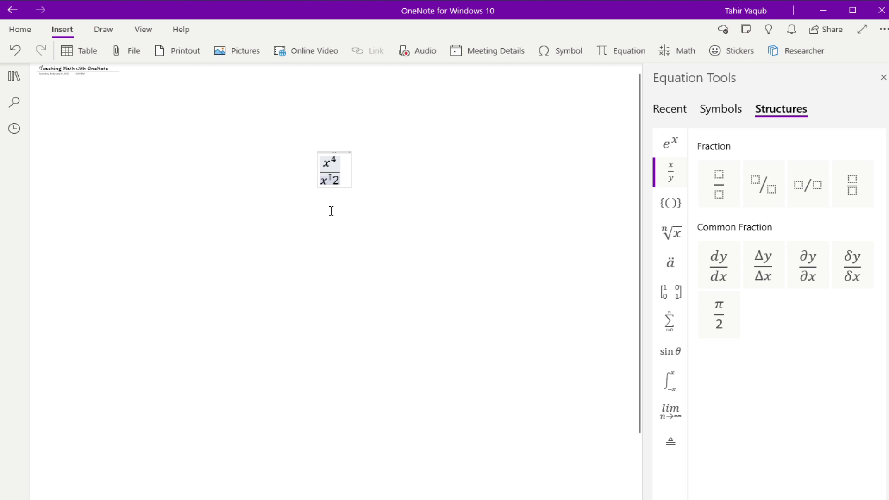
text(+ )
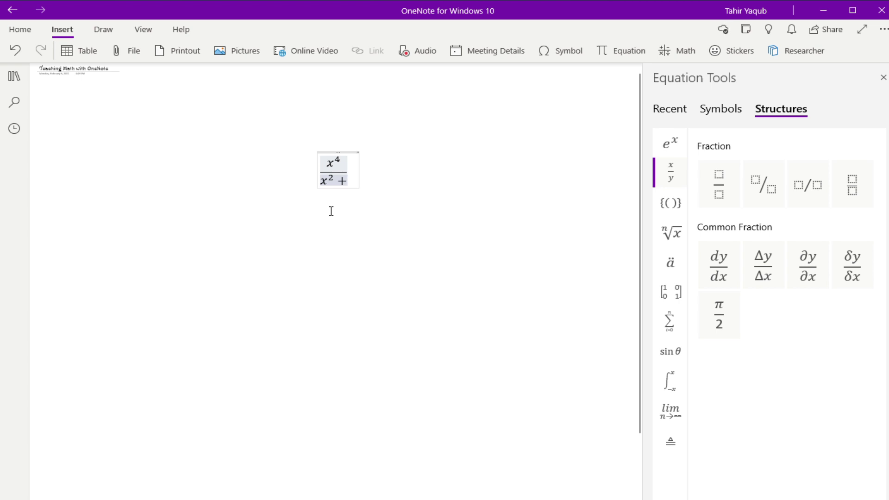
text(2)
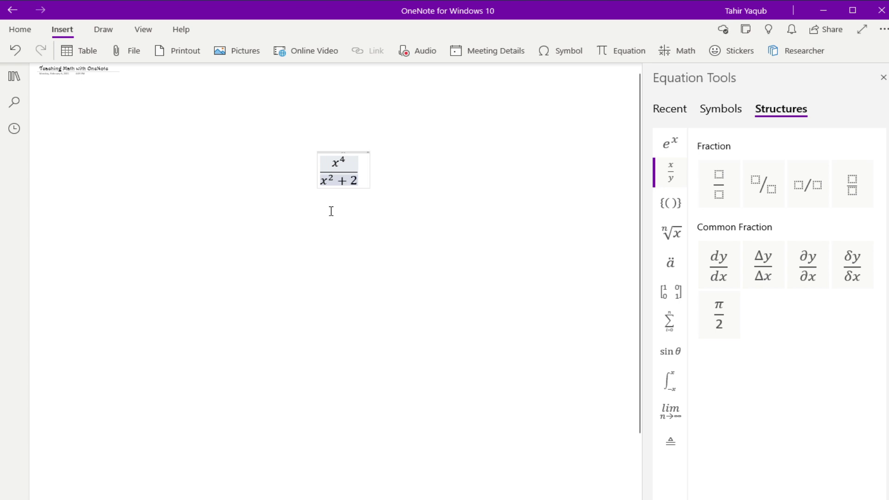
click(365, 172)
text(=25)
- Send the fraction equation to Math and solve for x, giving x ≈ ±5.1828
click(690, 52)
click(545, 190)
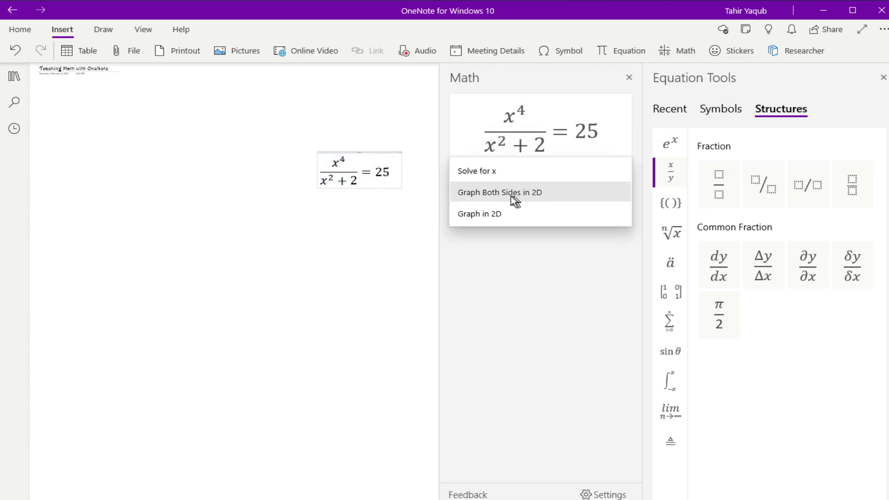
click(485, 172)
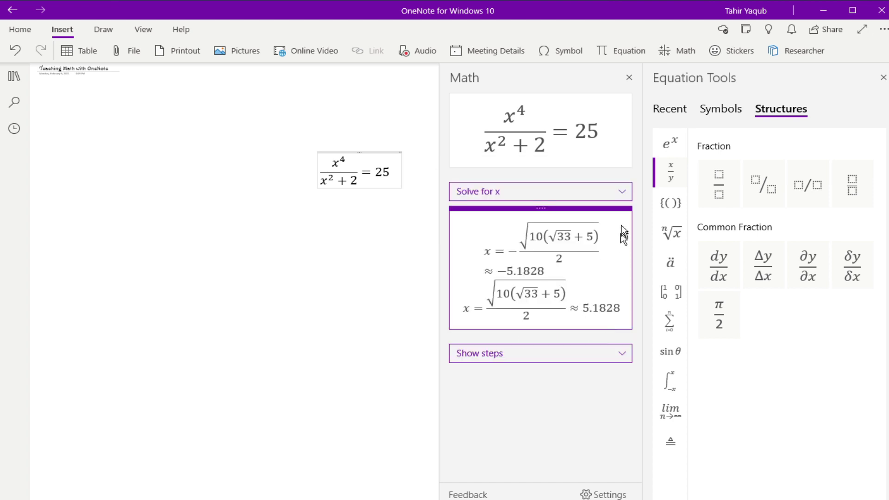
click(620, 192)
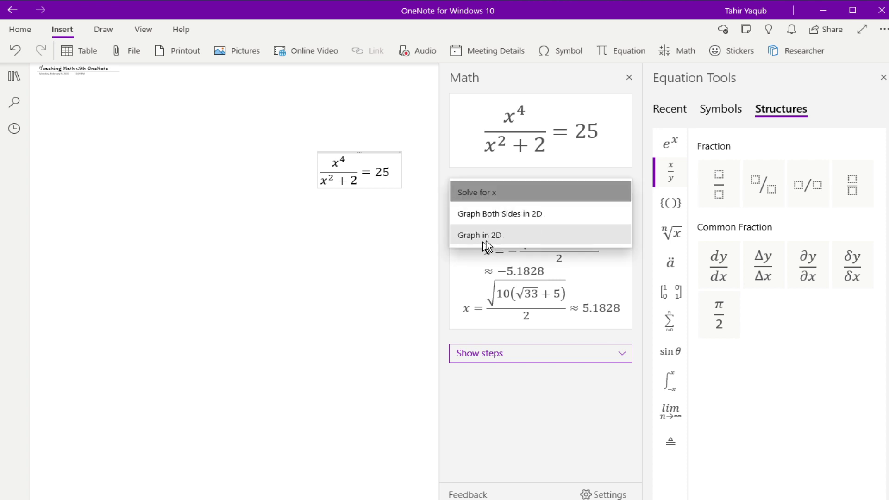
click(604, 192)
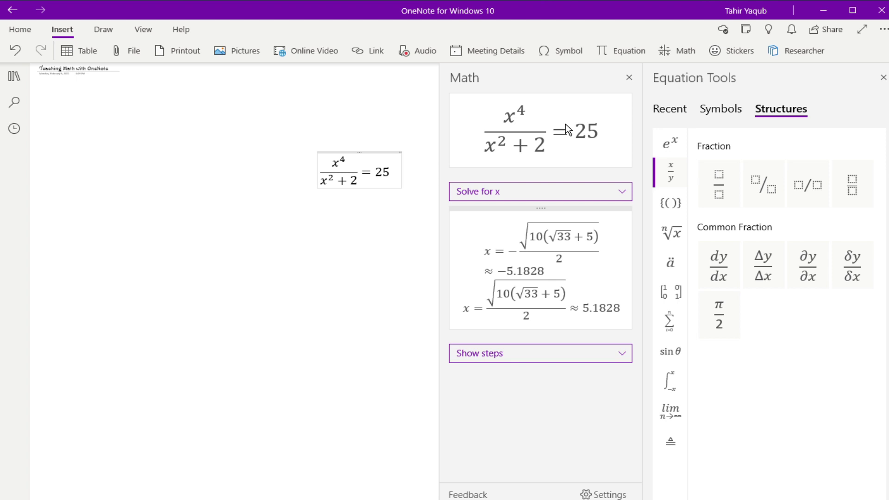
click(613, 194)
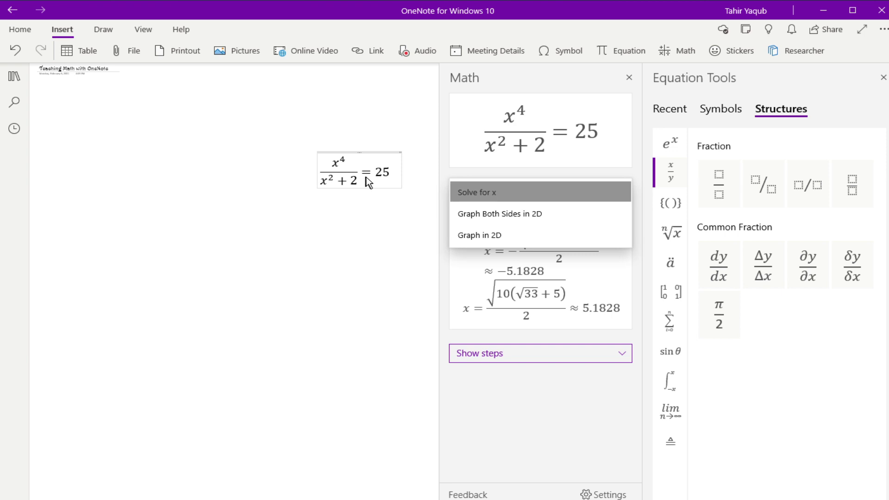
- Delete '= 25' to leave x⁴/(x²+2), send it to Math, and list its available actions
click(395, 167)
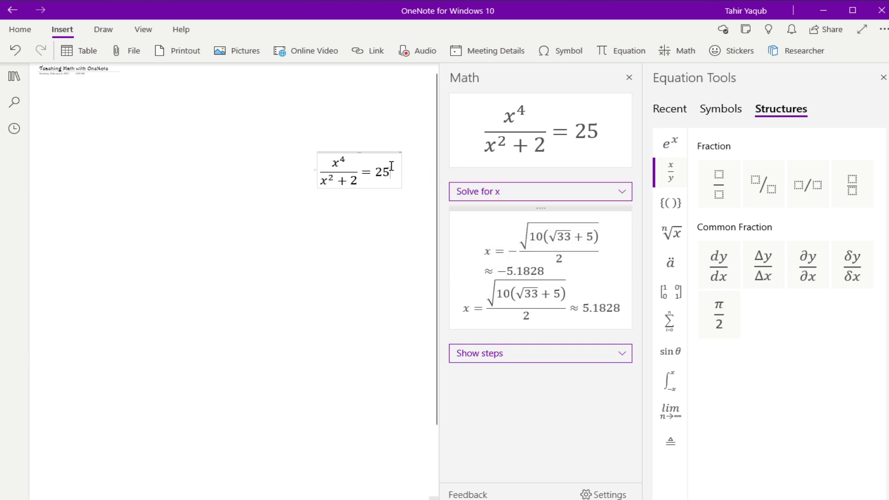
key(BackSpace)
key(BackSpace)
key(BackSpace)
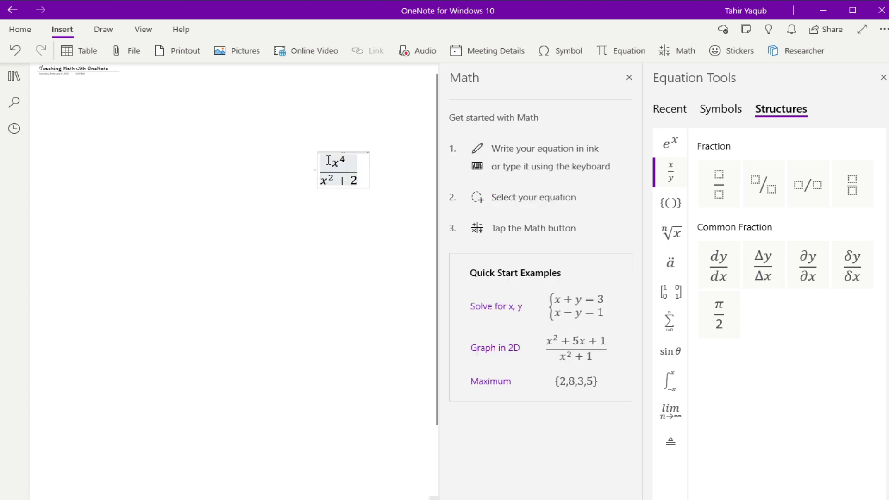
click(693, 51)
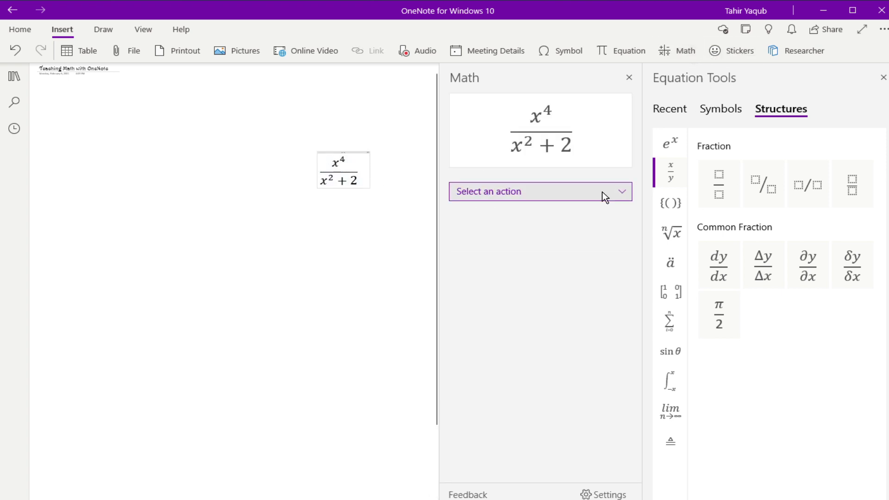
click(602, 191)
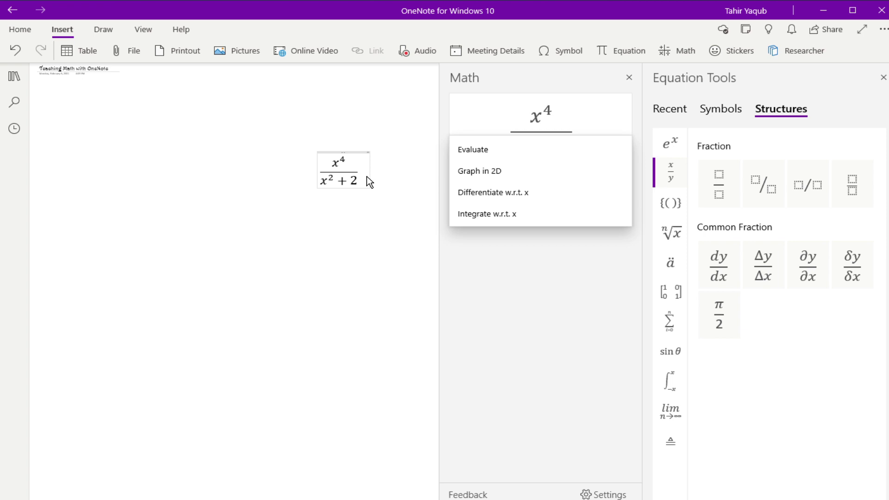
- Differentiate x⁴/(x²+2) with respect to x and review the quotient-rule derivative steps
click(510, 196)
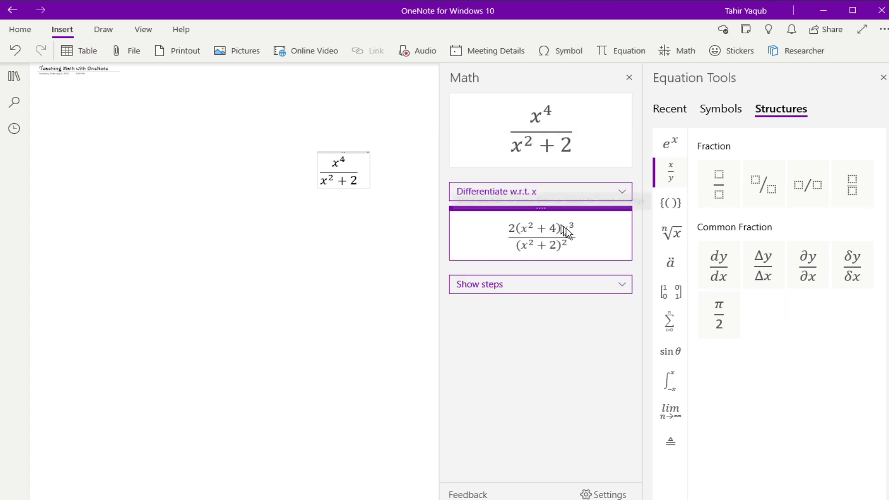
click(562, 289)
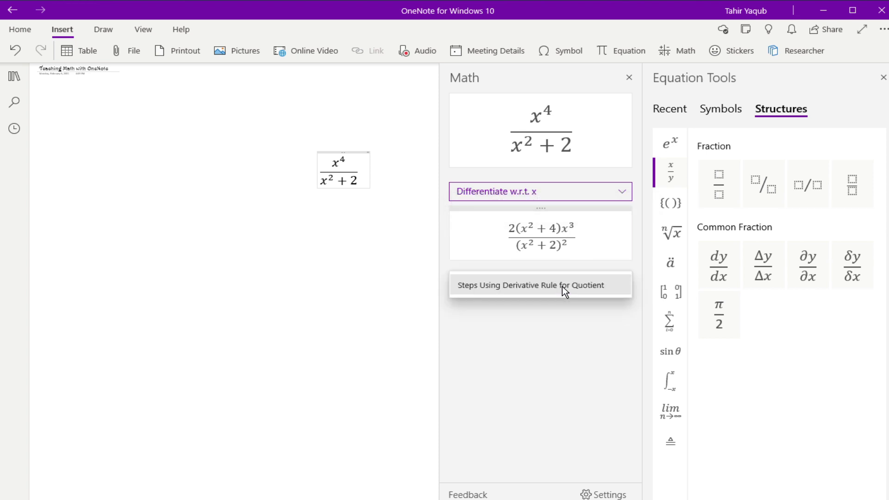
click(562, 287)
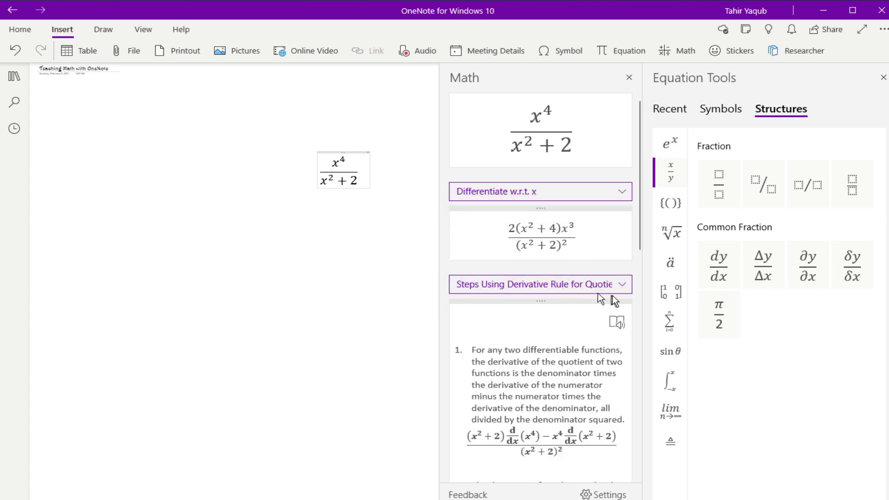
scroll(613, 290, down, 5)
scroll(613, 290, down, 10)
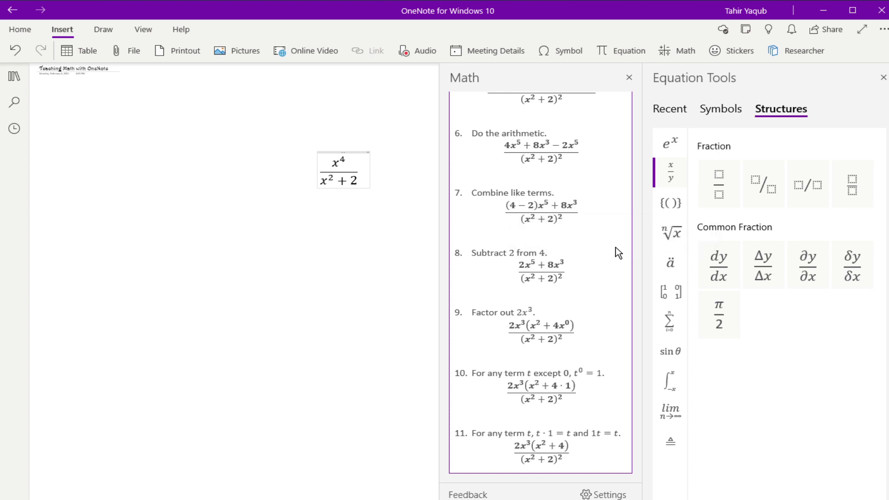
scroll(615, 247, up, 5)
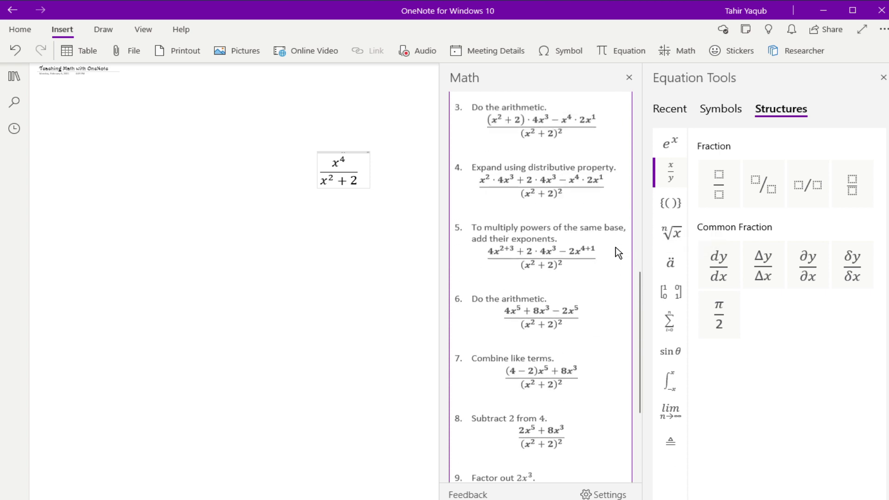
scroll(615, 247, up, 8)
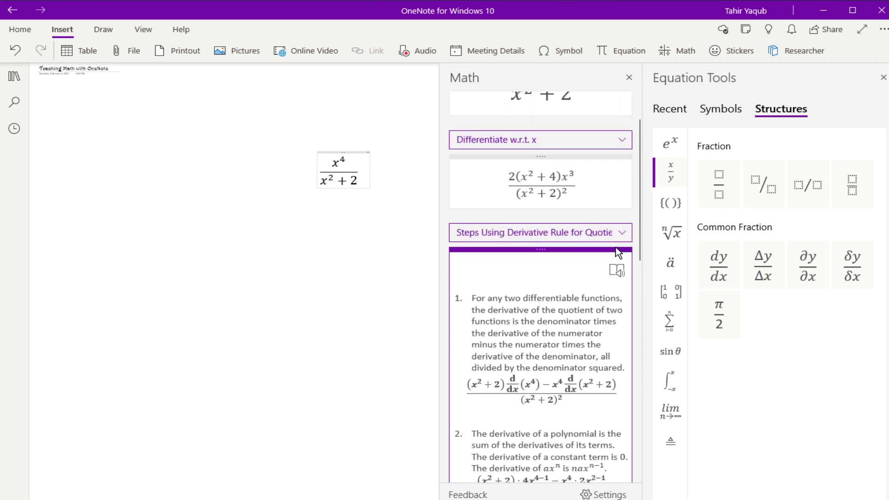
scroll(615, 246, up, 2)
scroll(615, 247, down, 6)
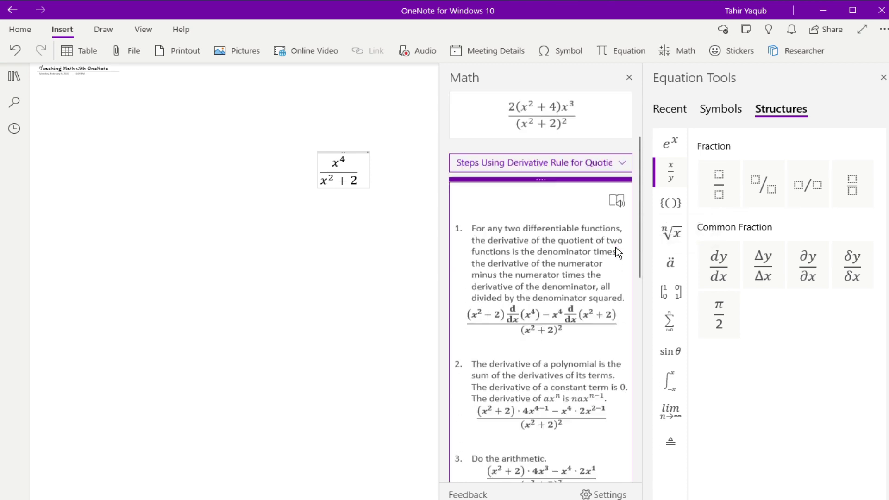
scroll(615, 246, down, 5)
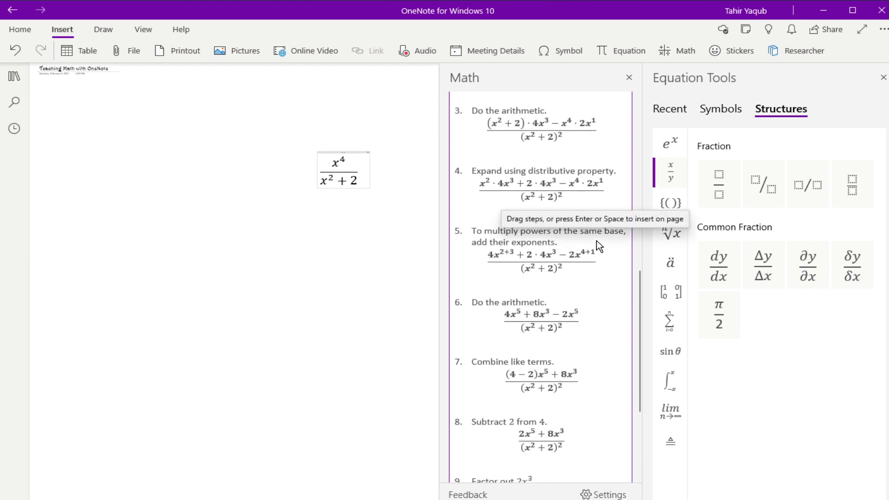
- Insert an empty 2×2 bracketed matrix and delete the fraction x⁴/(x²+2)
click(677, 295)
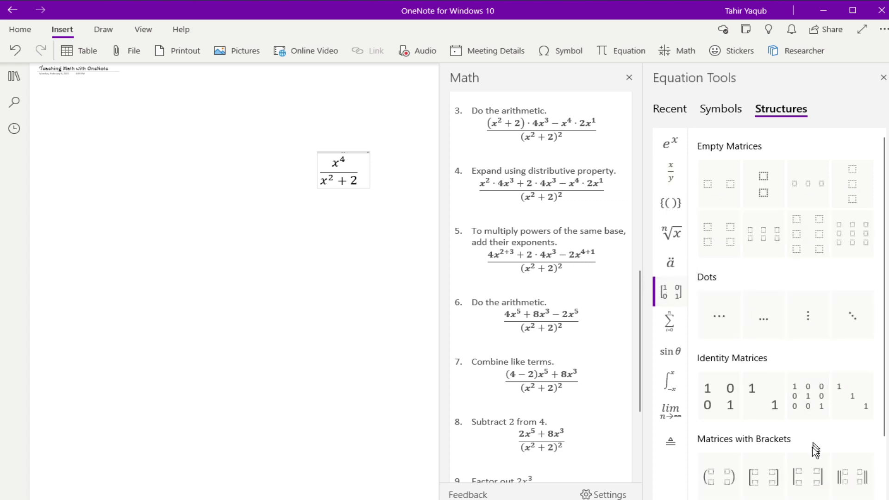
click(773, 481)
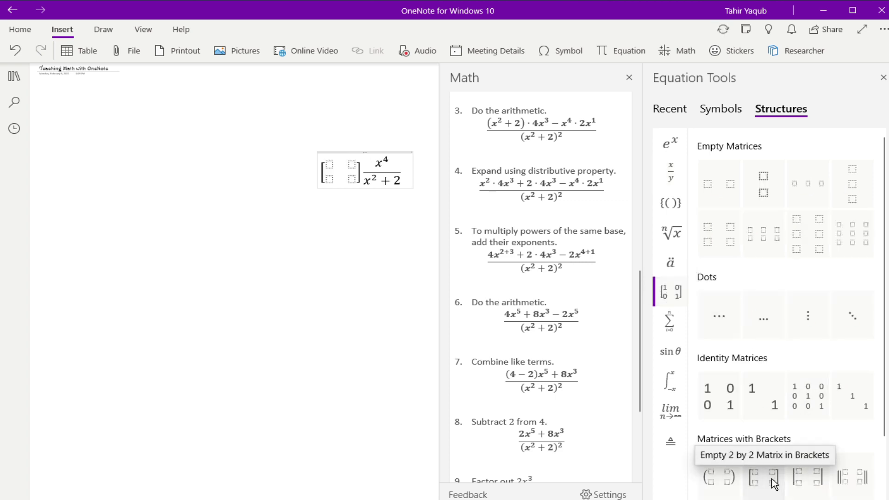
drag(365, 162, 399, 175)
key(Delete)
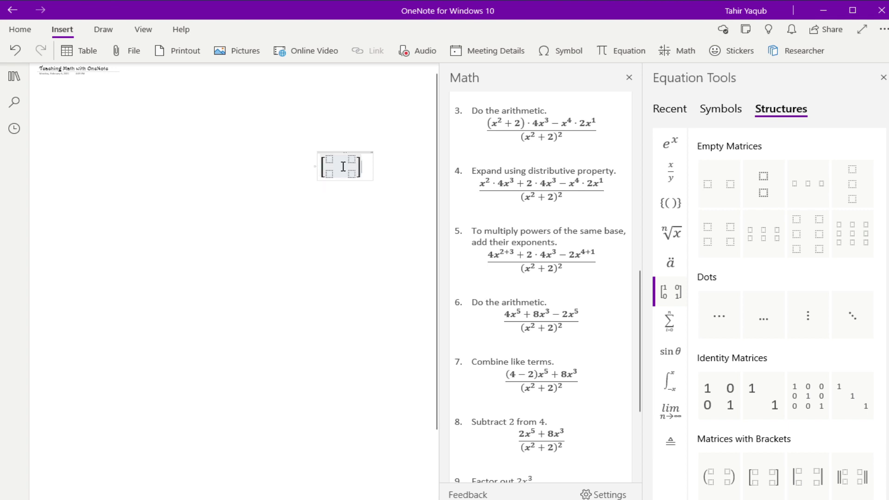
- Fill the matrix entries with 2, -5 in the top row and 5, 6 below
click(330, 160)
text(2)
click(354, 160)
text(-)
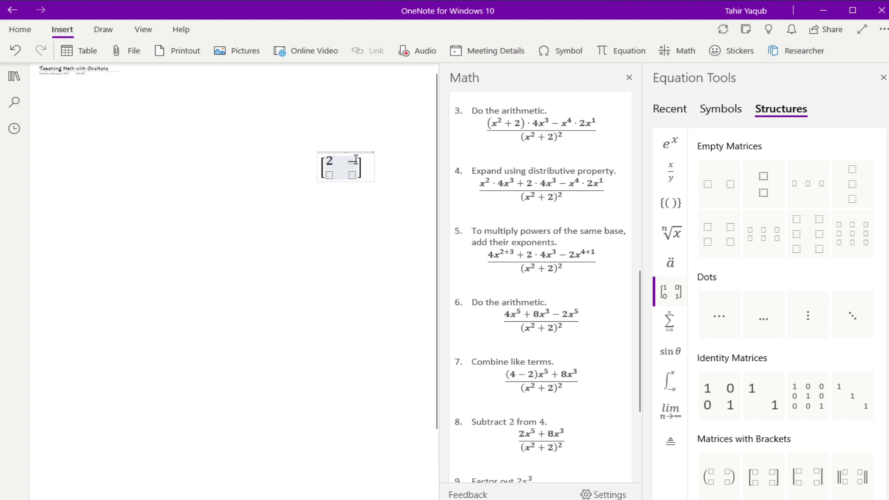
text(5)
click(329, 175)
text(5)
click(354, 176)
text(6)
- Select the whole [2 −5; 5 6] matrix and send it to the Math solver
click(317, 150)
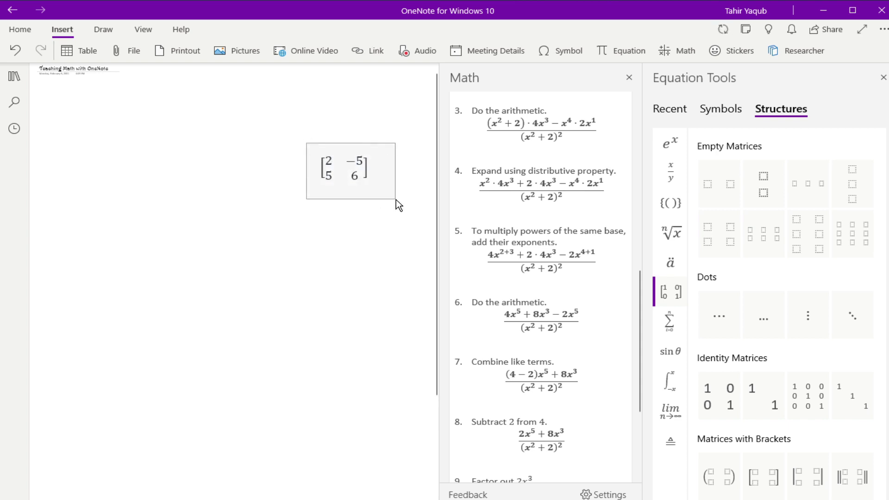
drag(316, 150, 396, 199)
click(689, 52)
- Transpose the matrix [2 −5; 5 6], then calculate its determinant, giving 37
click(612, 185)
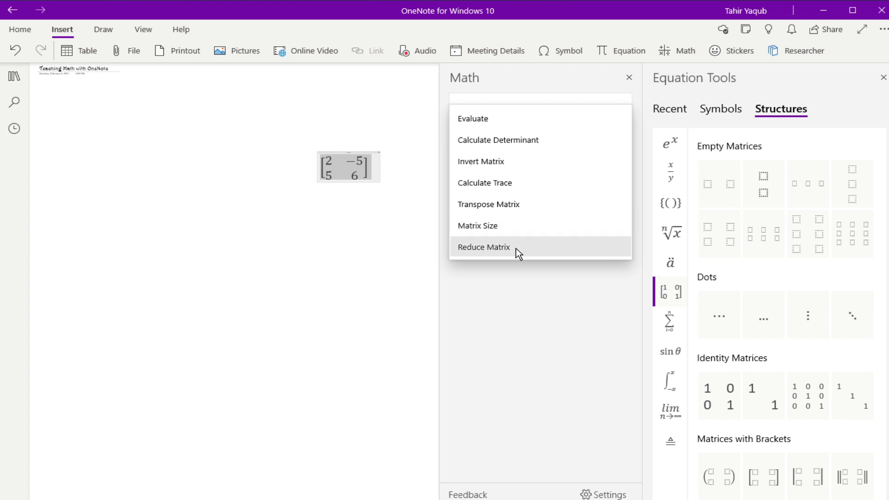
click(509, 204)
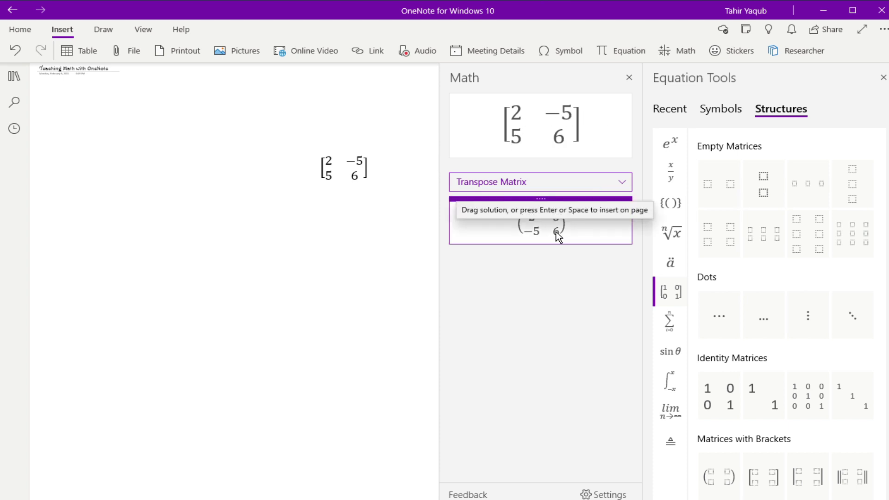
click(562, 183)
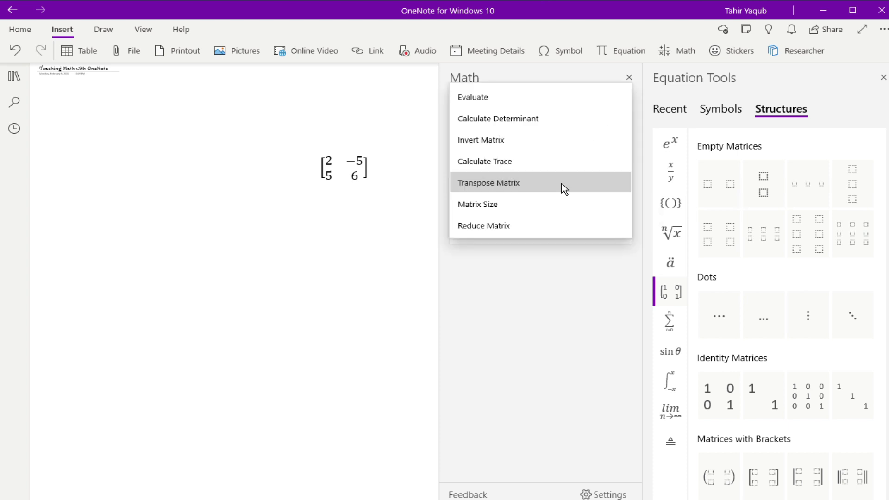
click(488, 119)
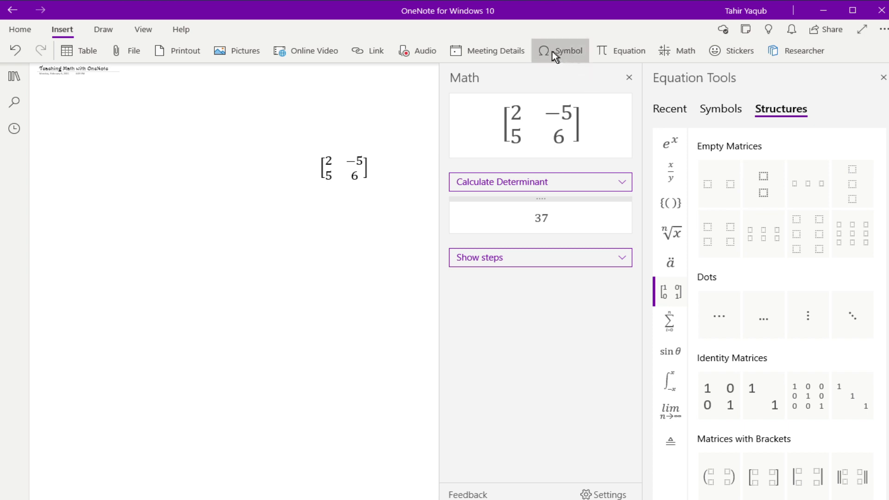
- Browse the special symbols gallery and close it without inserting anything
click(566, 50)
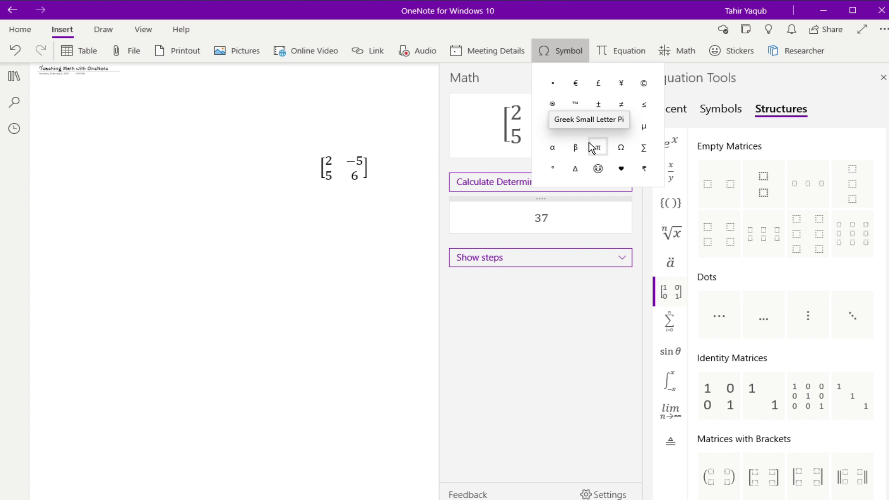
click(536, 311)
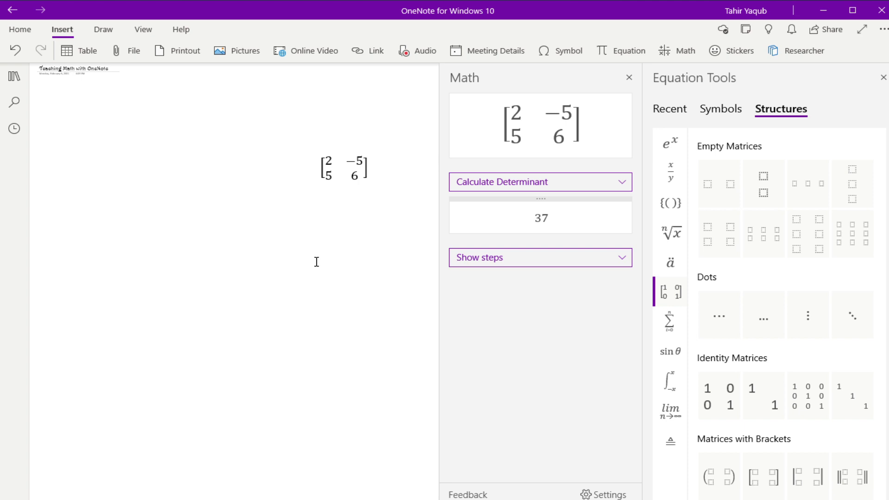
scroll(317, 262, down, 1)
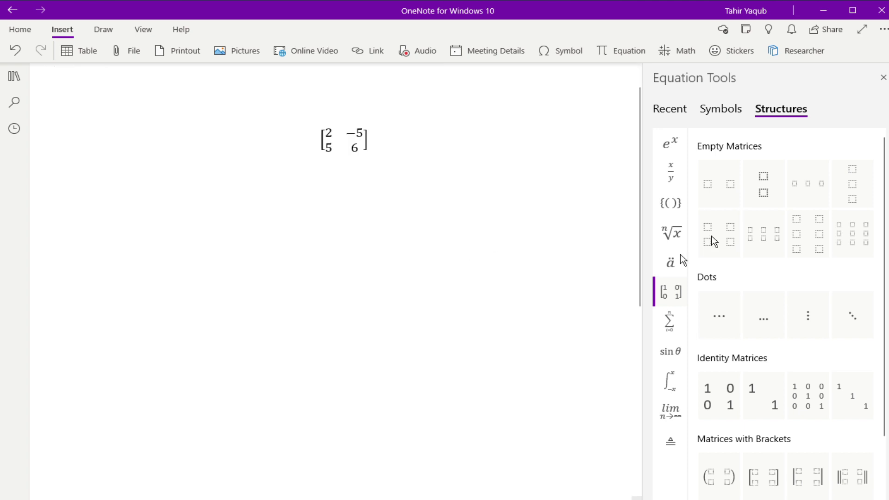